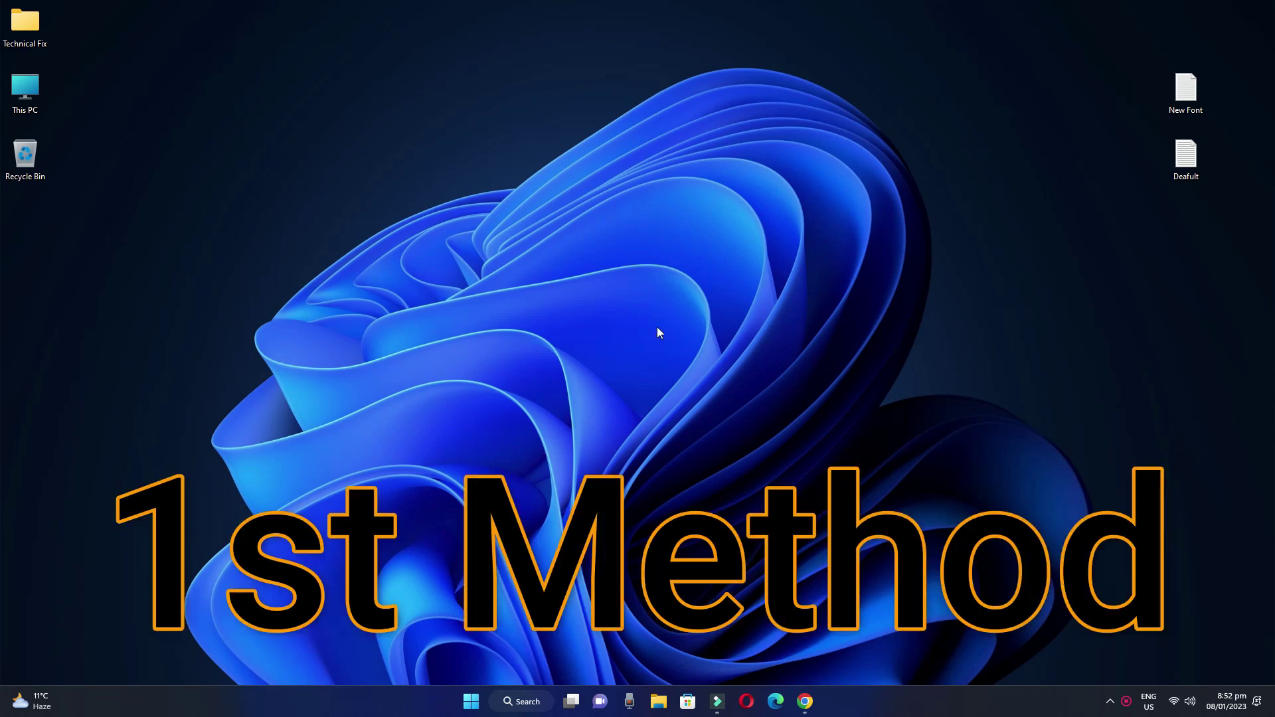
Open Control Panel and display all its items as large icons.
left_click(470, 702)
type("c")
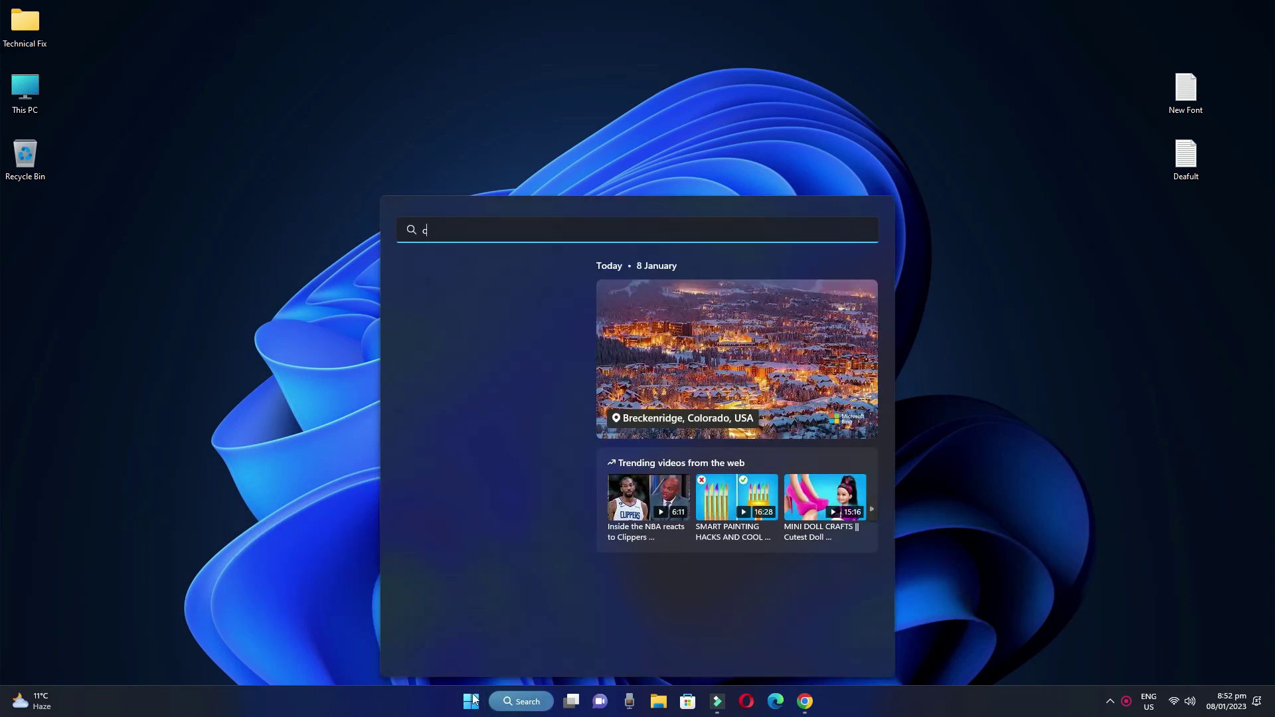
left_click(467, 344)
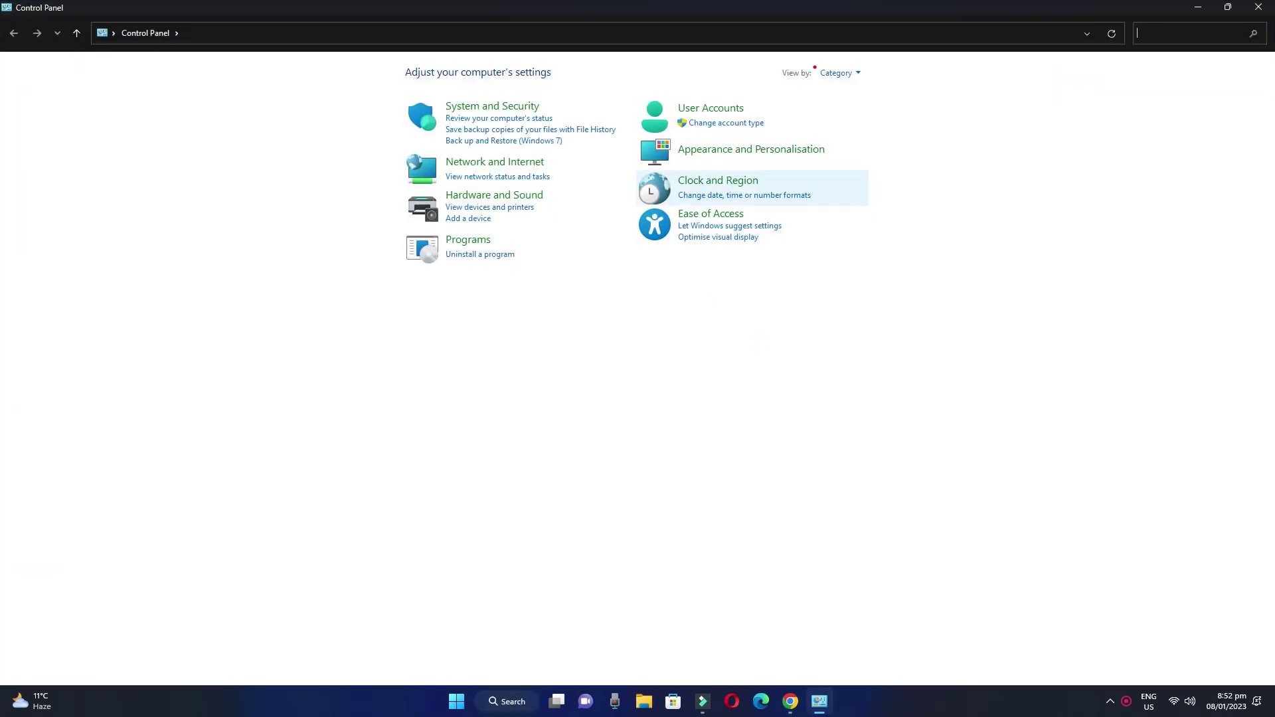
left_click(855, 71)
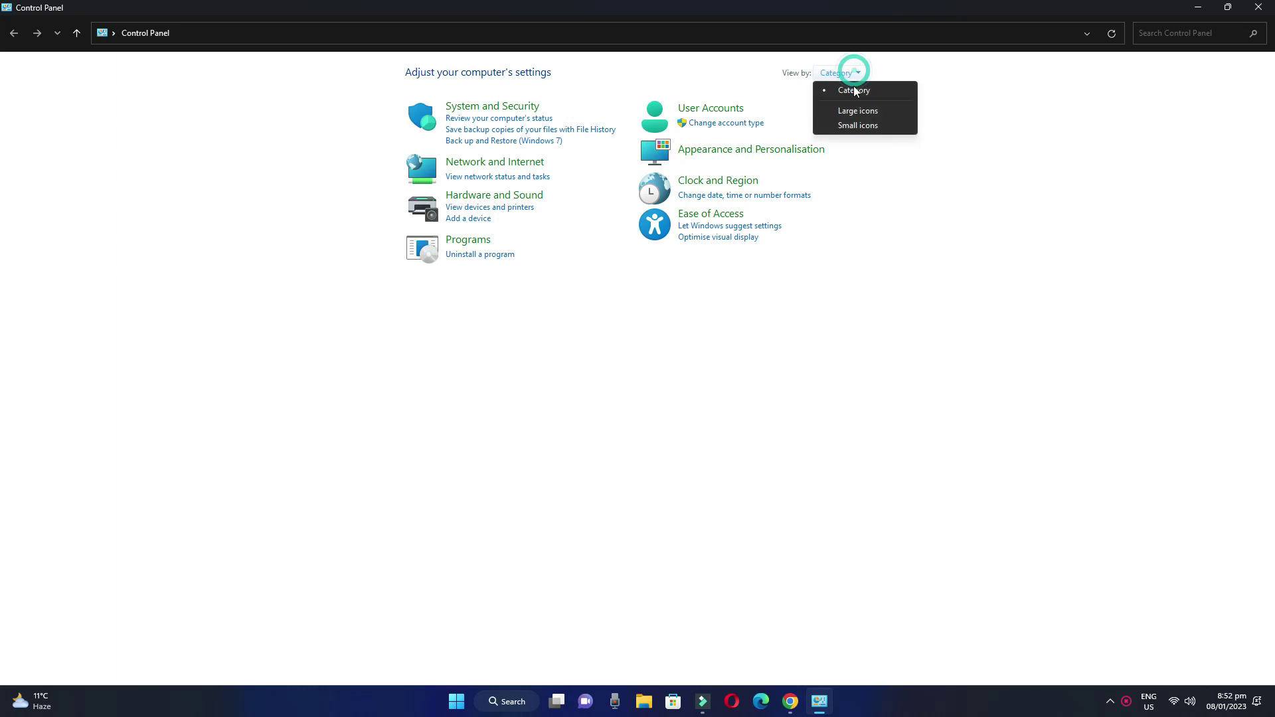
left_click(859, 111)
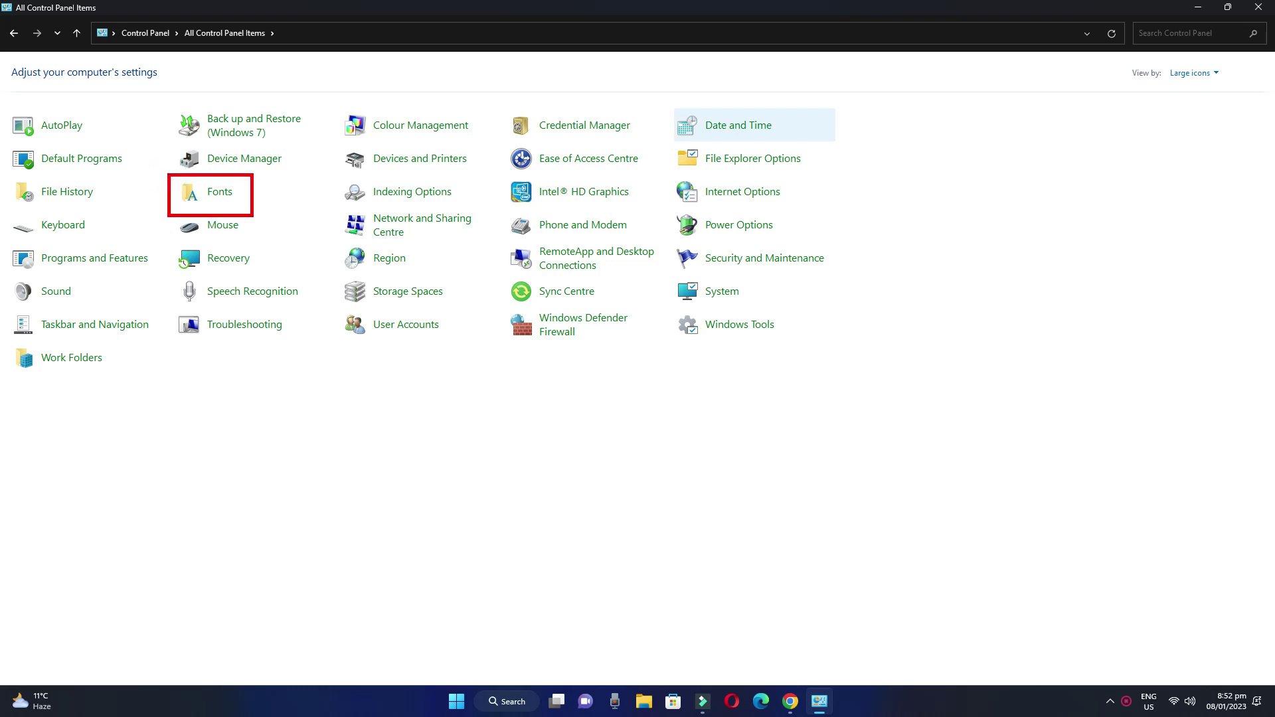
Open the installed fonts and preview Segoe Print Bold from the Segoe Print family to check its font name.
left_click(219, 194)
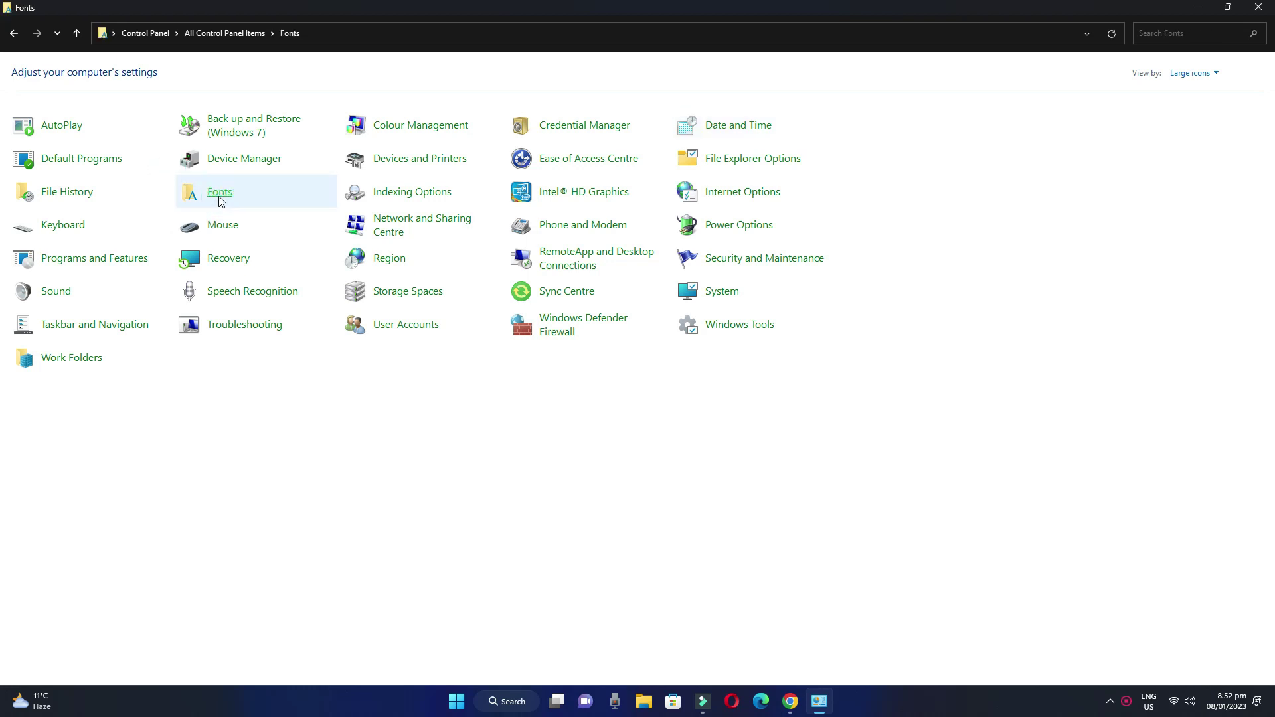
left_click_drag(1217, 580, 175, 145)
left_click(805, 621)
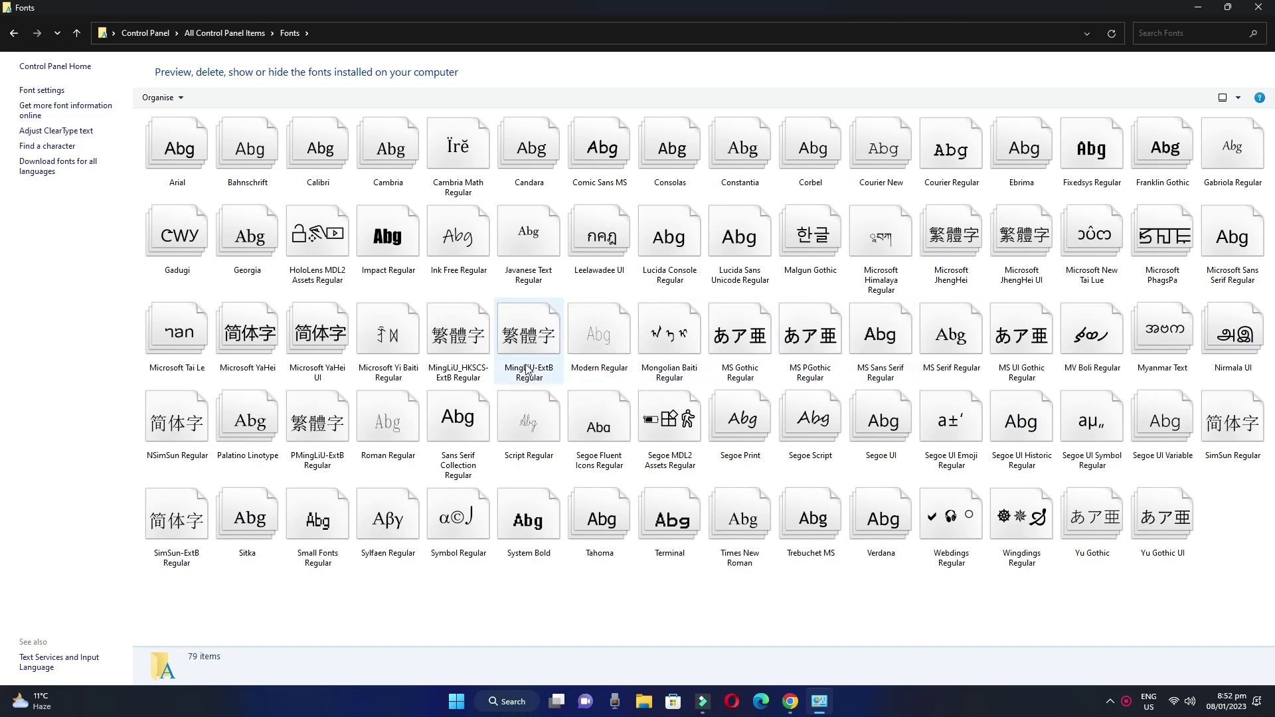
double_click(735, 421)
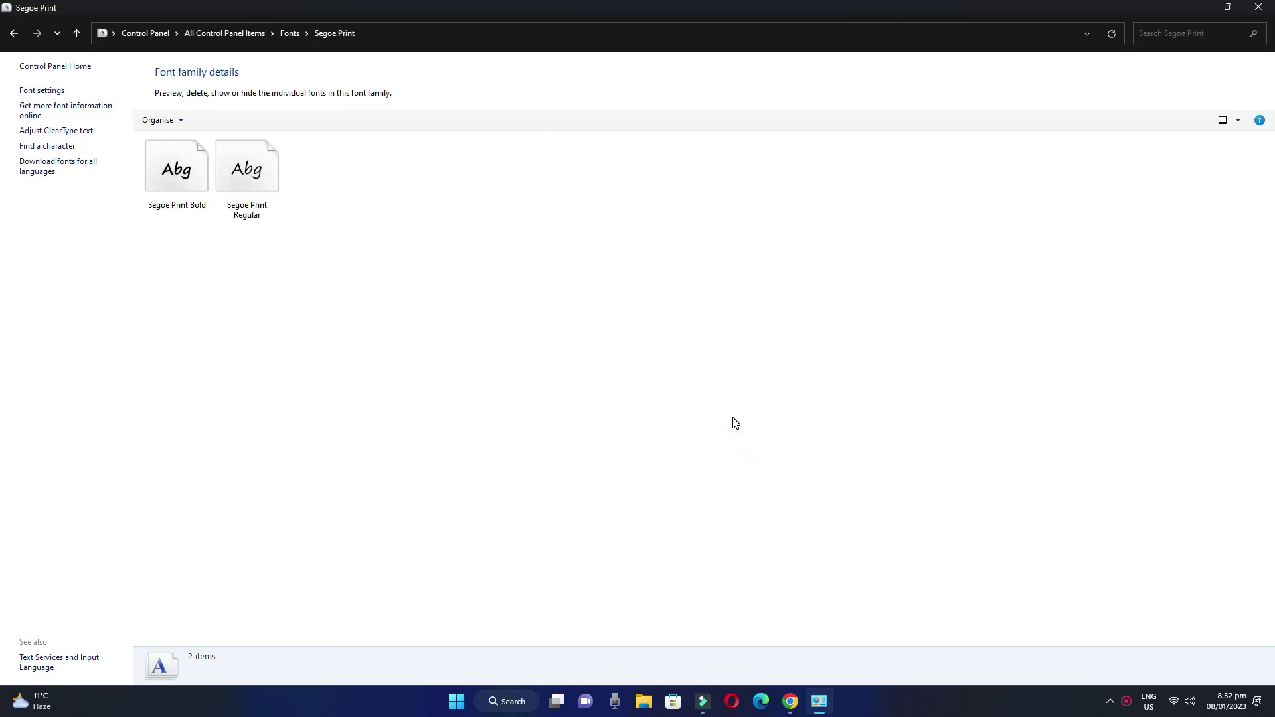
double_click(186, 179)
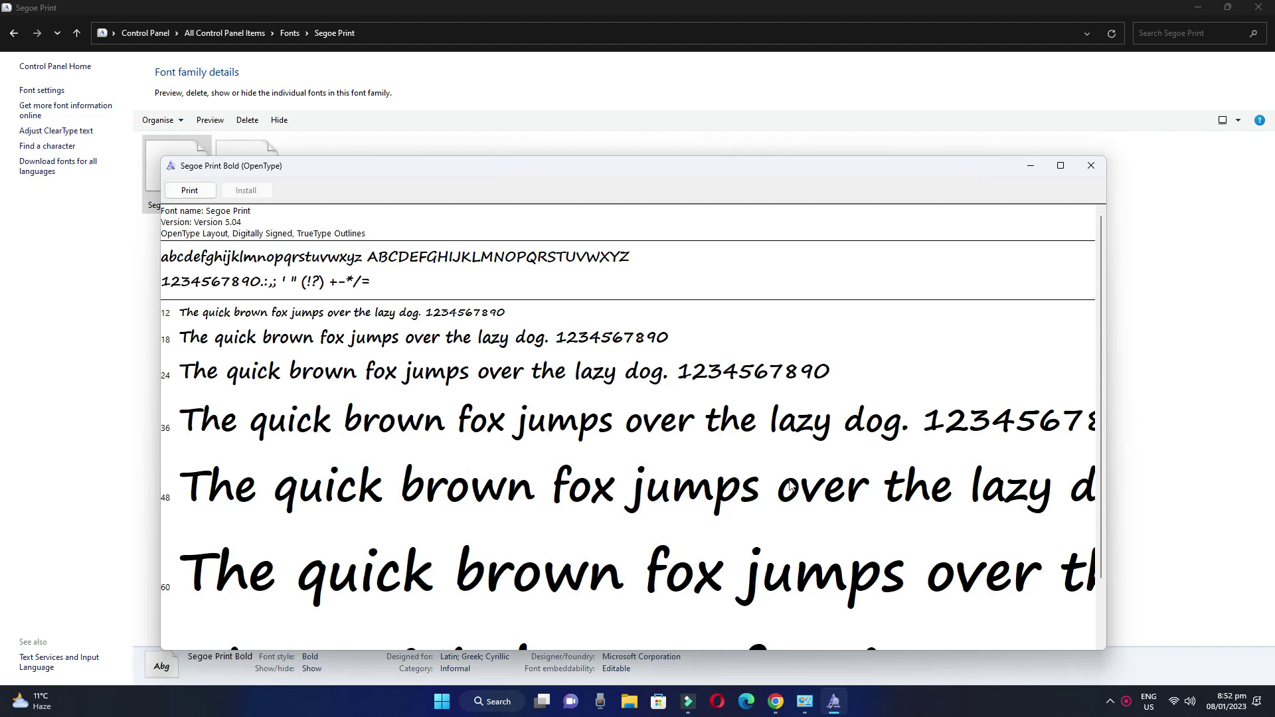
In the desktop's New Font text file, replace the Font Name placeholder for Segoe UI with segoe print.
left_click(1197, 7)
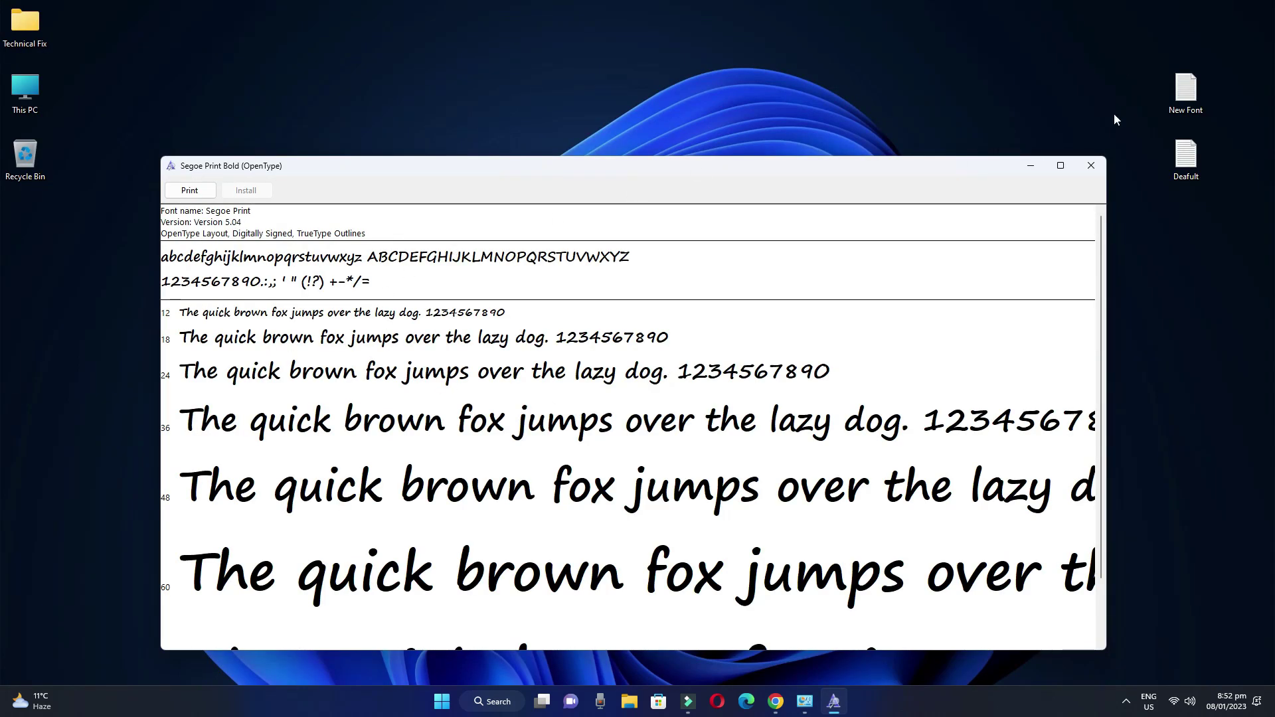
double_click(1185, 89)
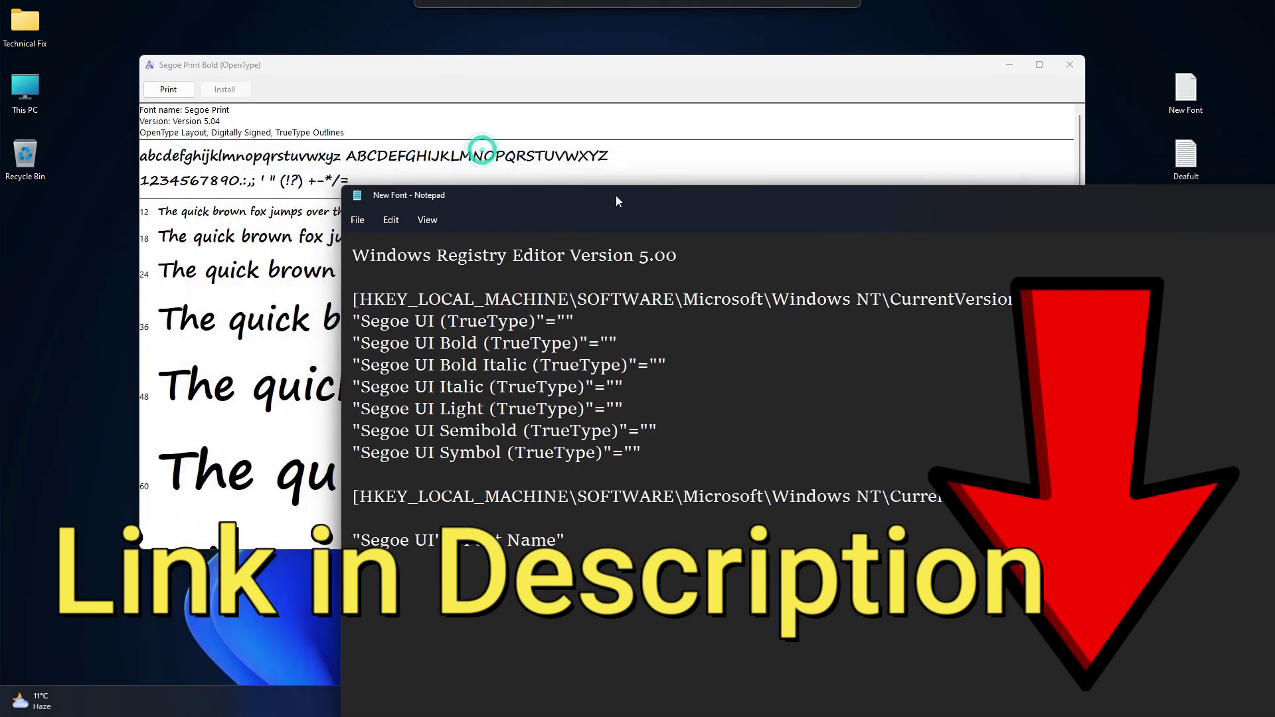
left_click_drag(555, 541, 468, 542)
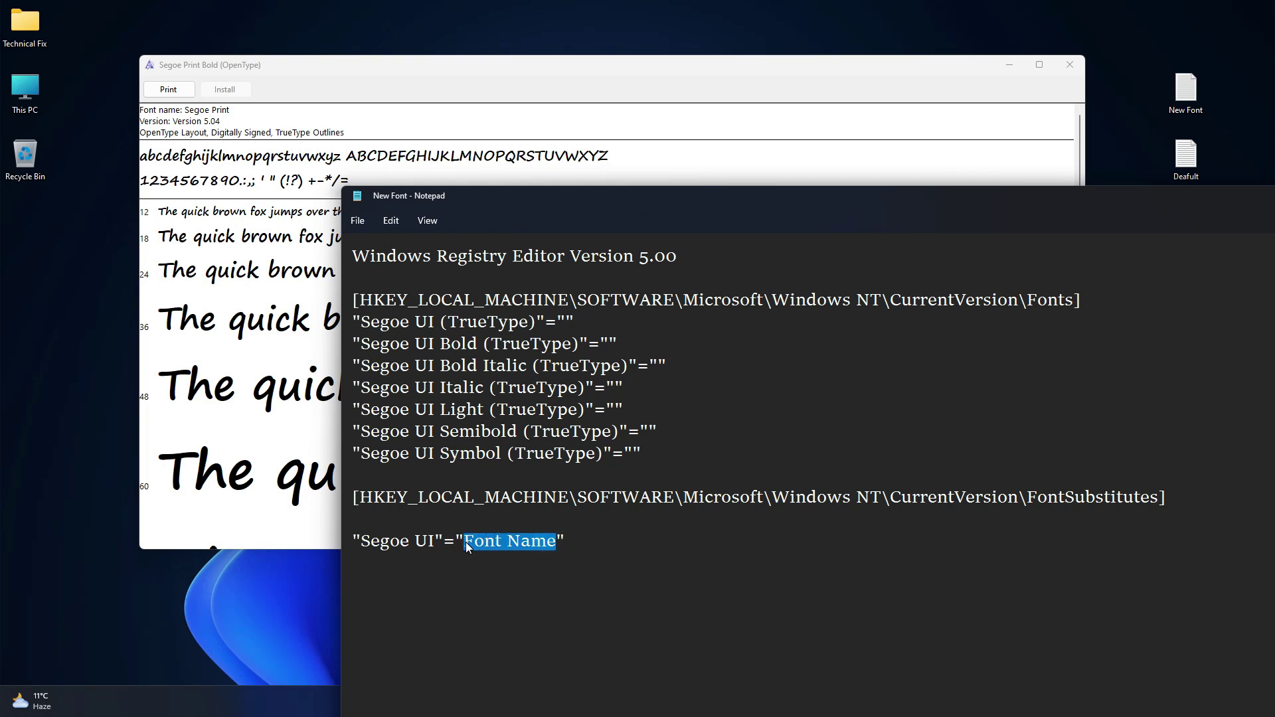
key("BackSpace")
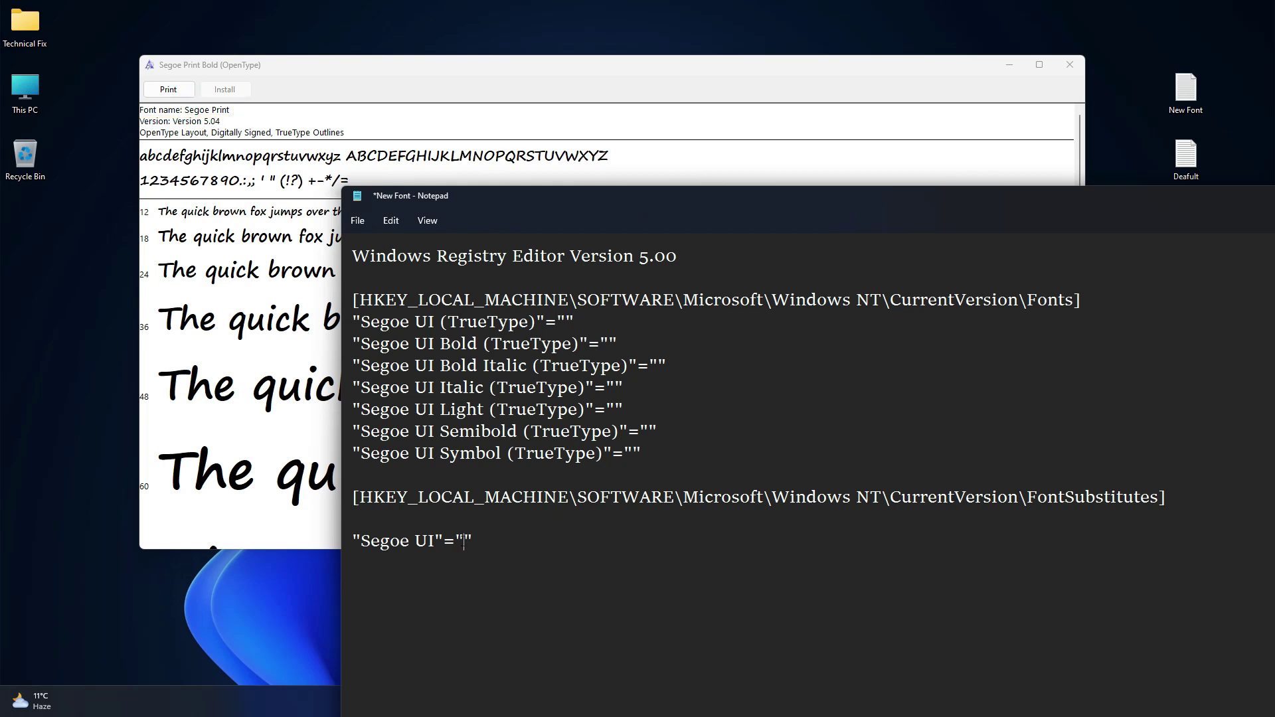
type("segoe print")
left_click_drag(465, 544, 551, 543)
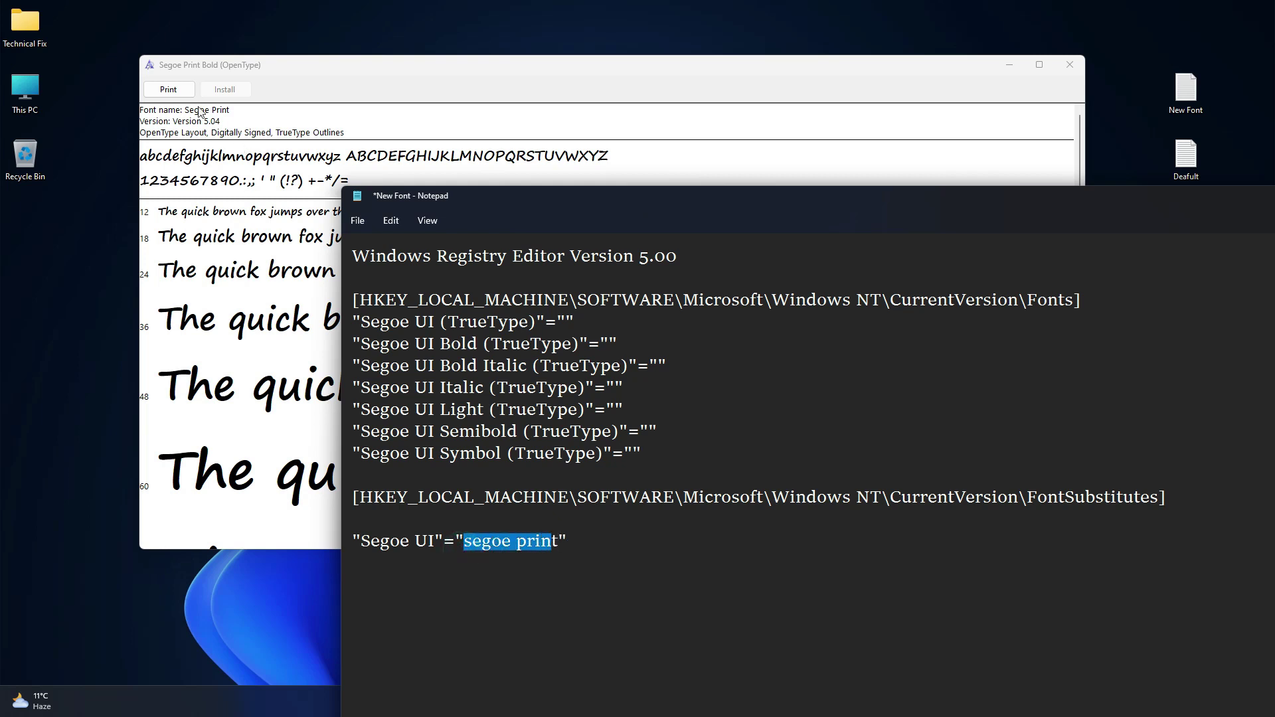
Save a copy of the text as Segoe Print.reg on the Desktop, with the file type set to All files.
left_click(357, 224)
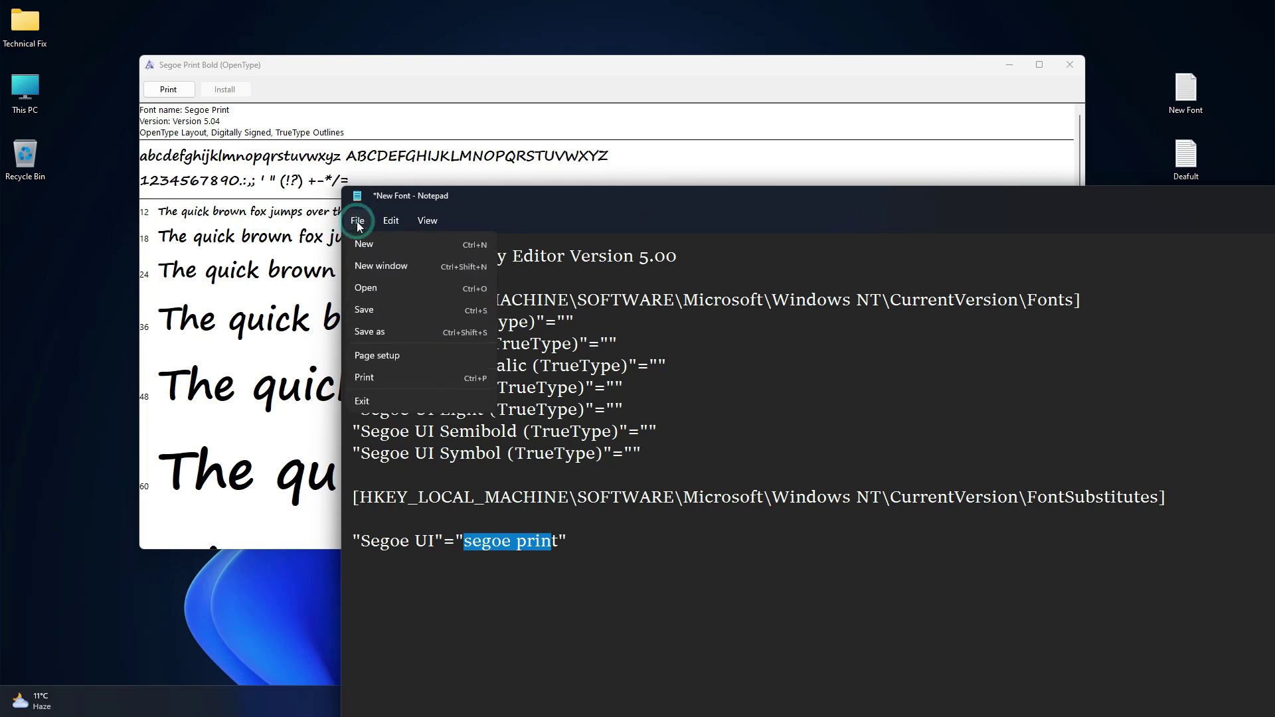
left_click(378, 335)
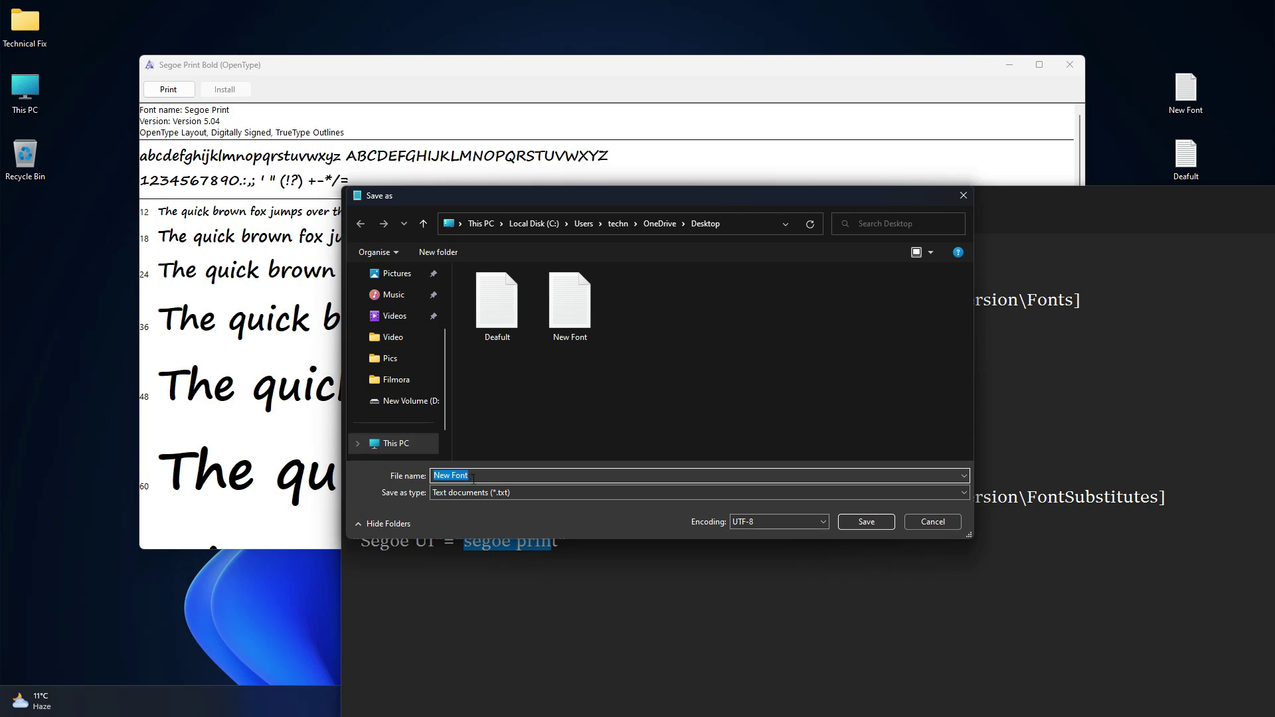
left_click(500, 493)
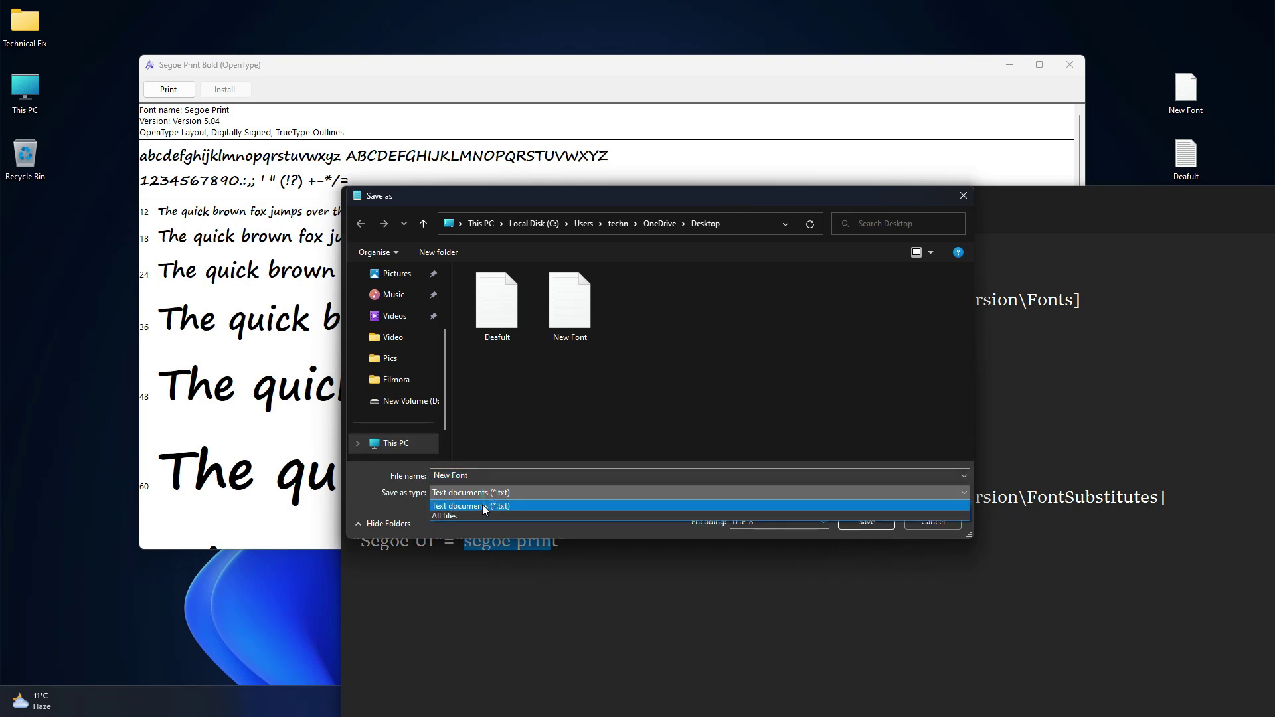
left_click(470, 513)
left_click(473, 475)
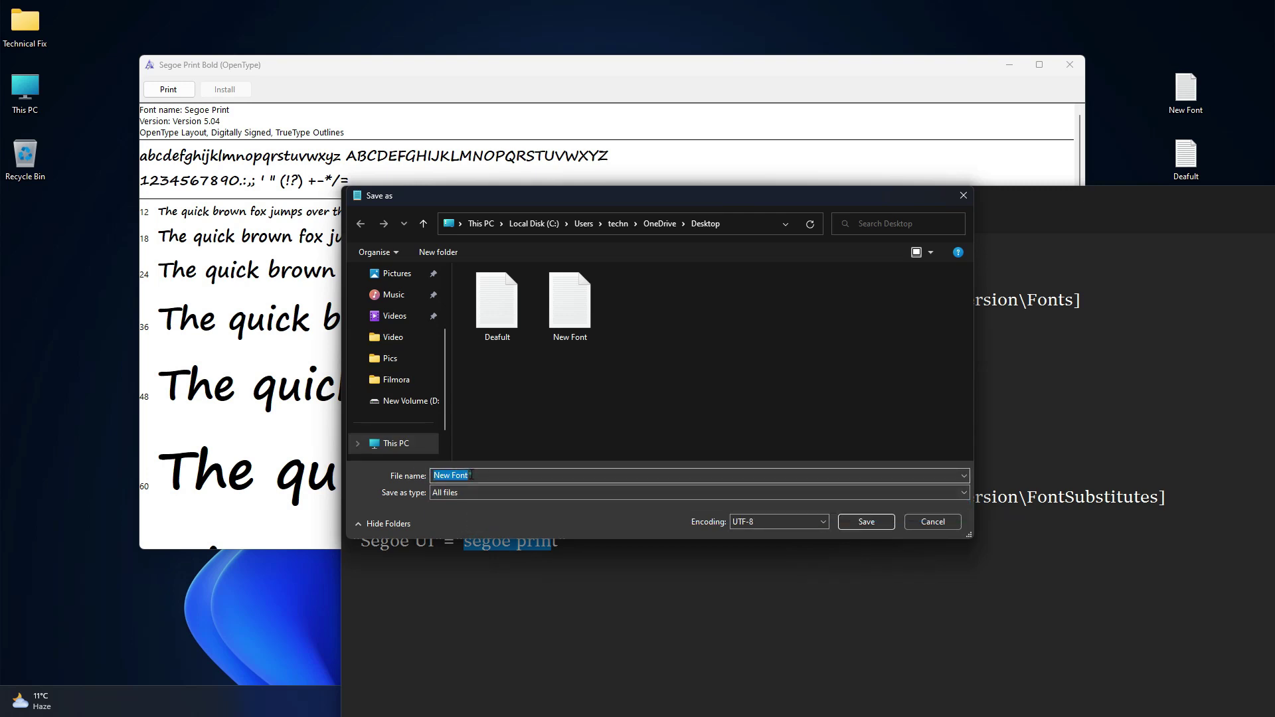
type("S")
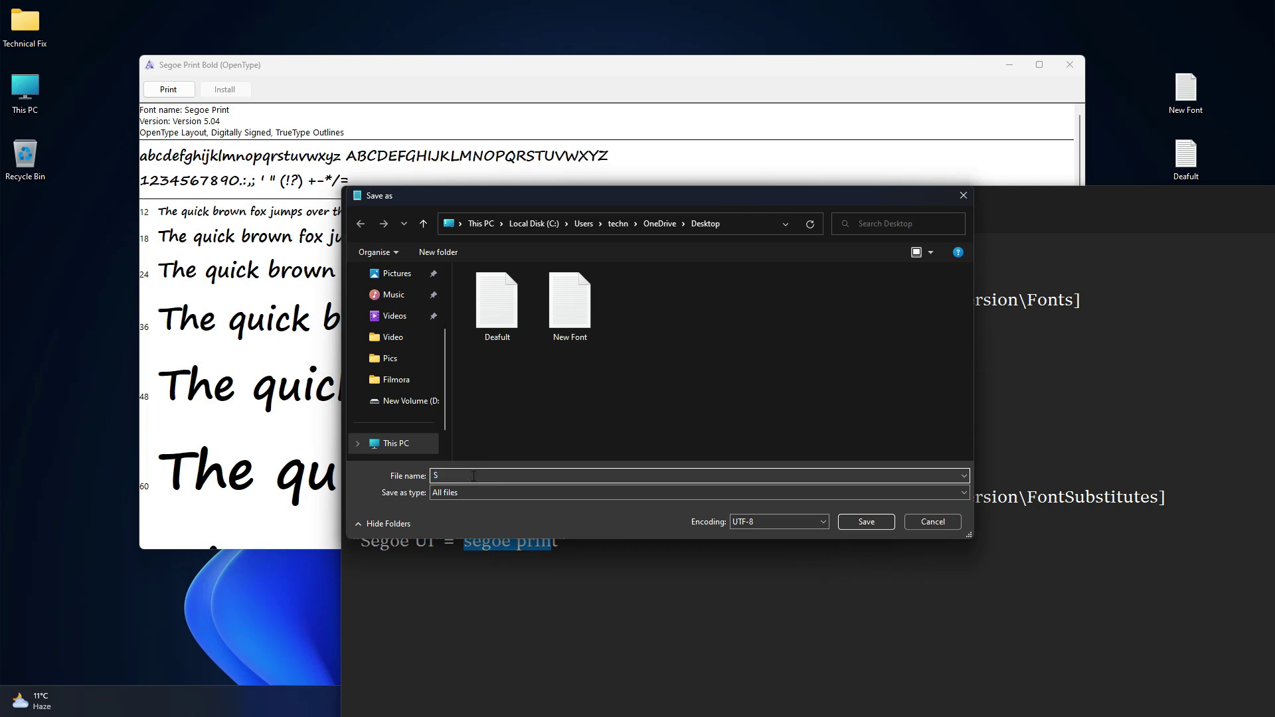
type("egoe Print/.reg")
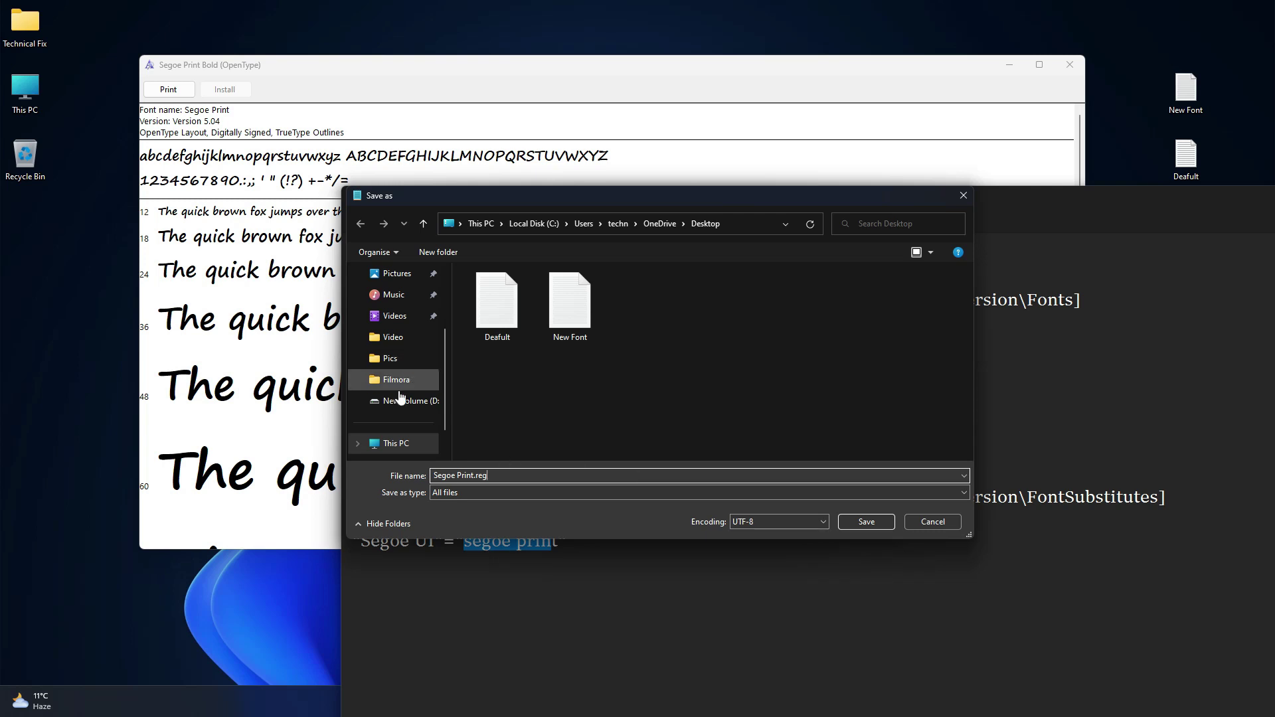
scroll(401, 397, "up", 2)
left_click(398, 316)
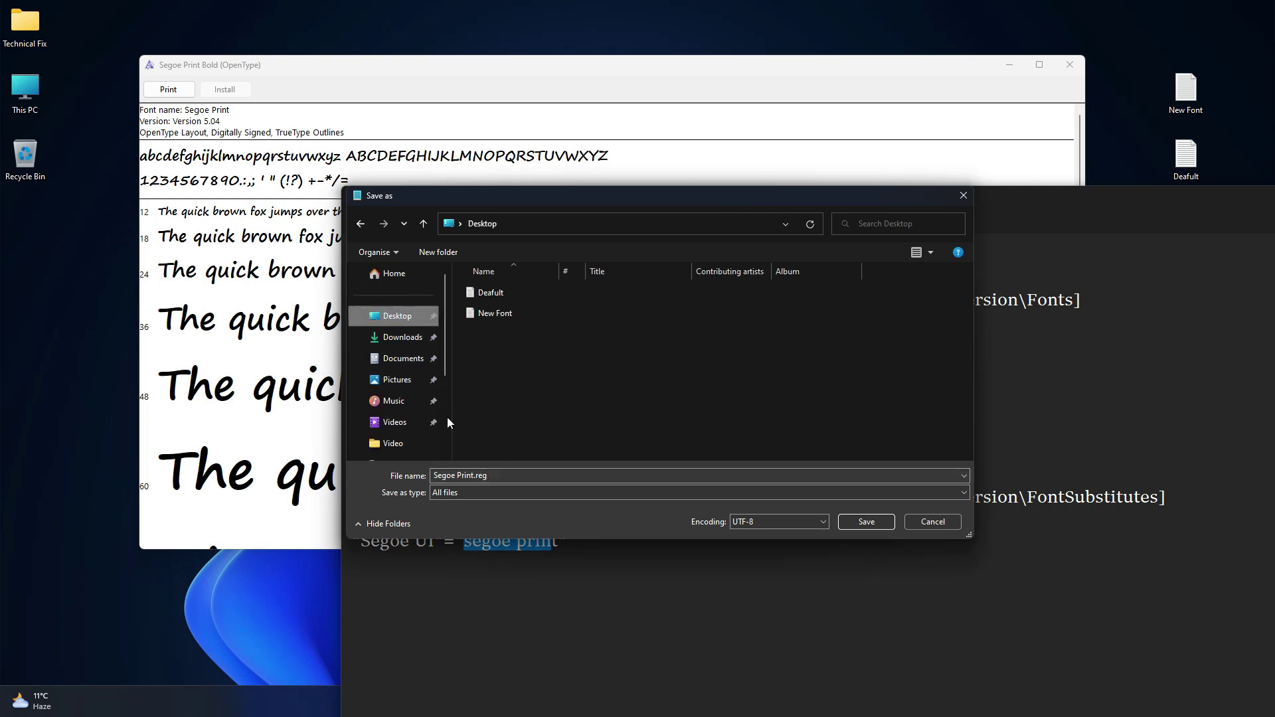
left_click(867, 521)
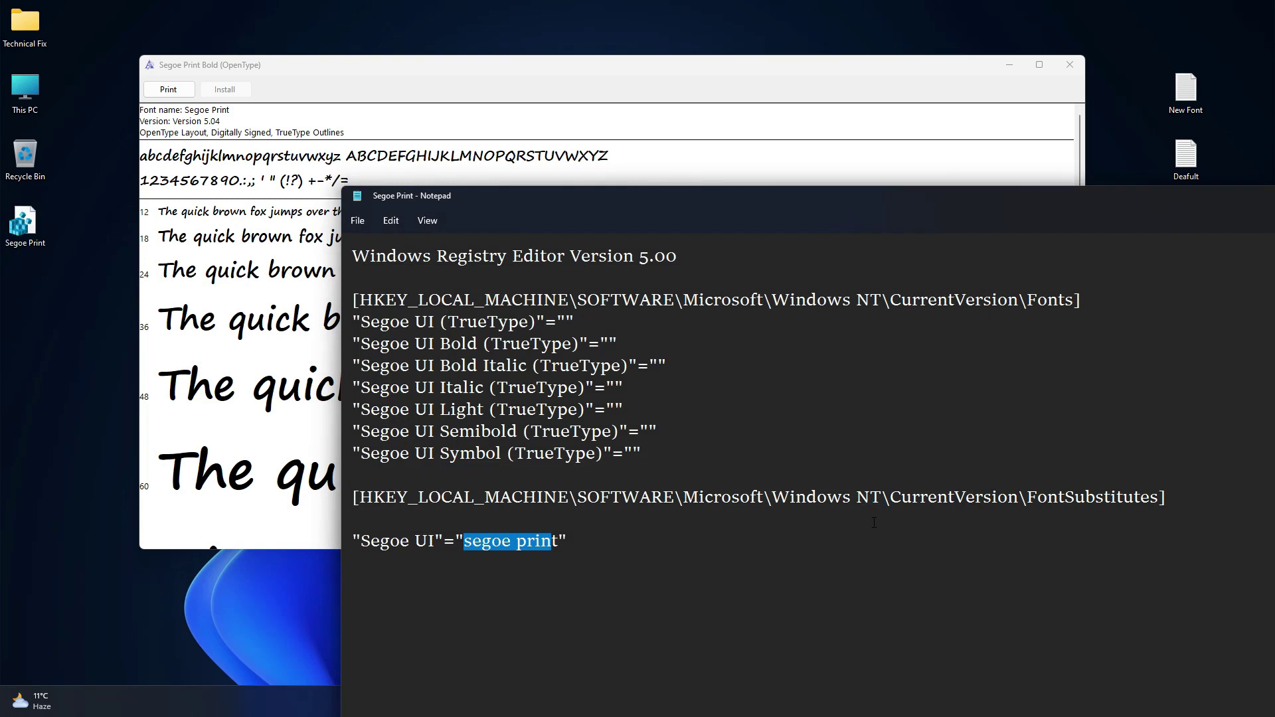
Close the Notepad window and the Segoe Print Bold font preview.
left_click_drag(1264, 186, 1229, 196)
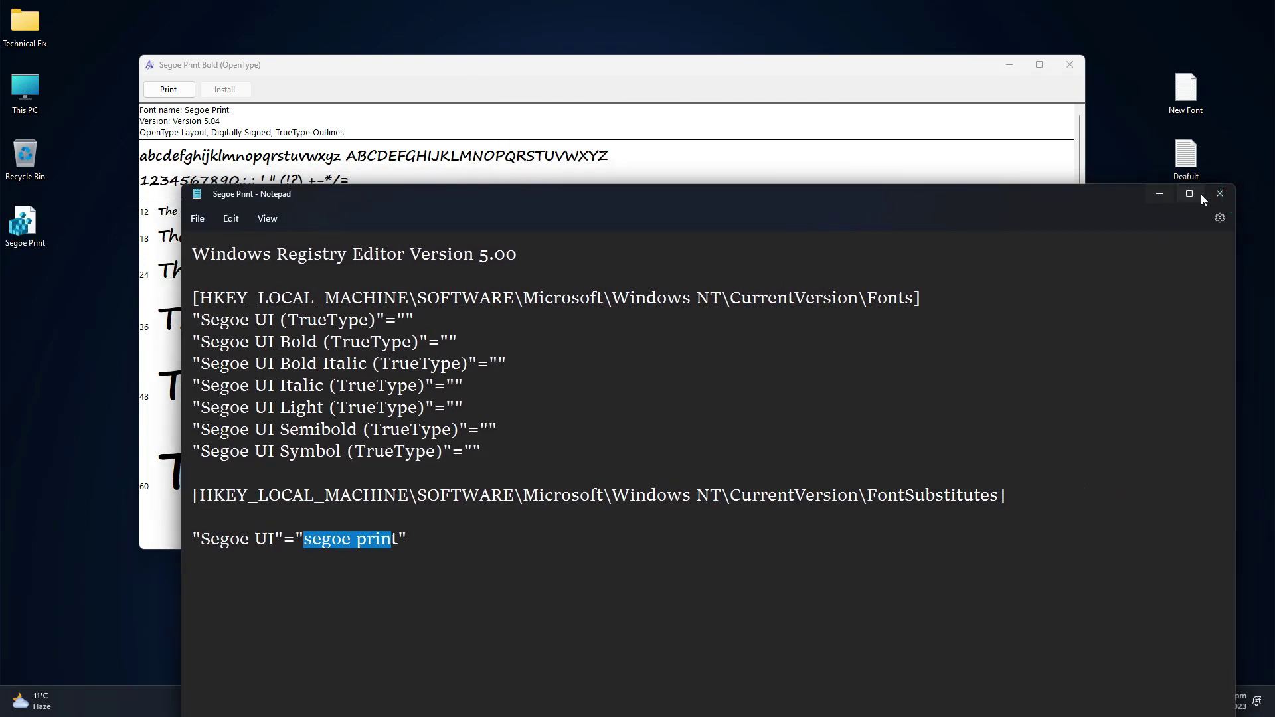
left_click(1240, 196)
left_click(1070, 64)
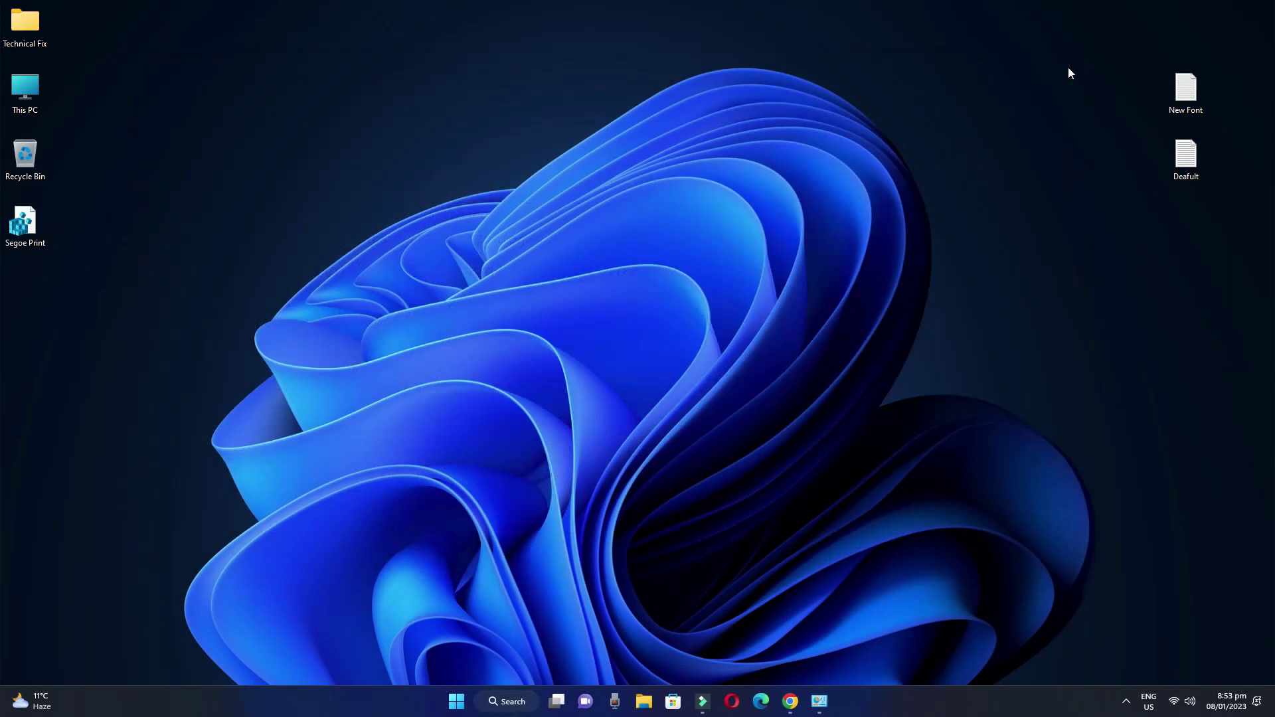
Merge the Segoe Print registry file from the desktop into the registry, accepting the confirmations.
right_click(30, 227)
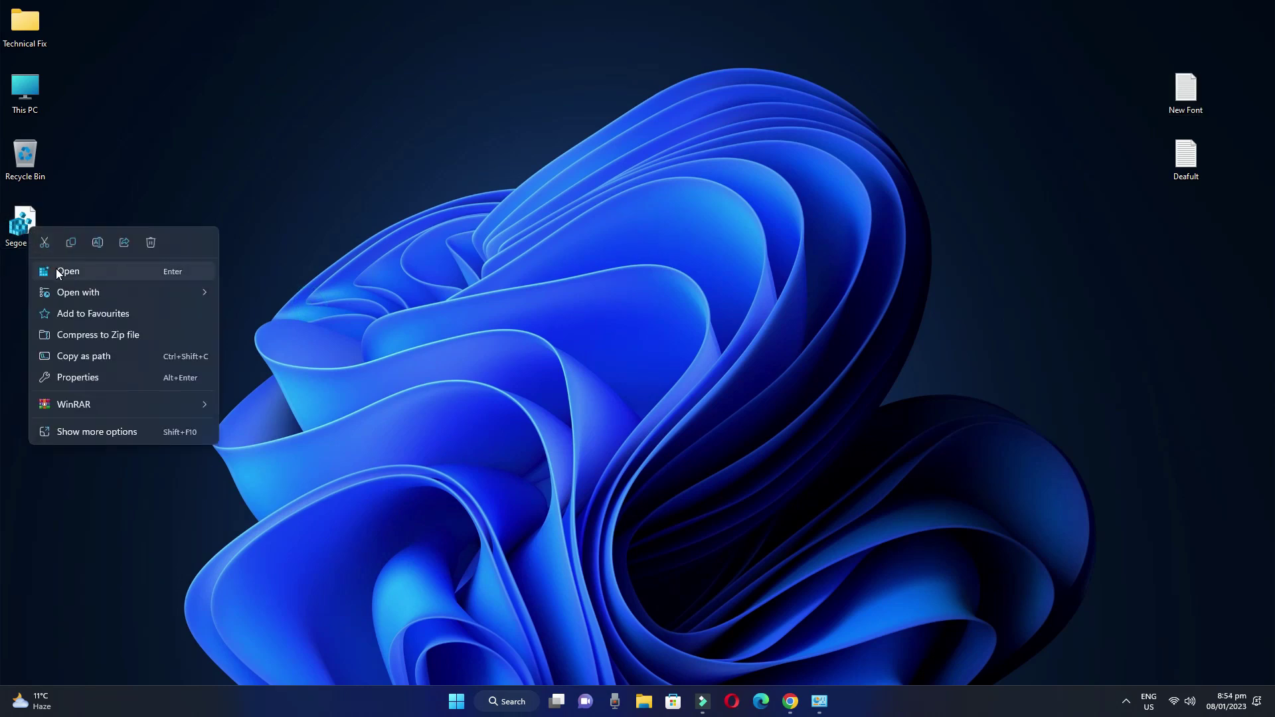
left_click(56, 268)
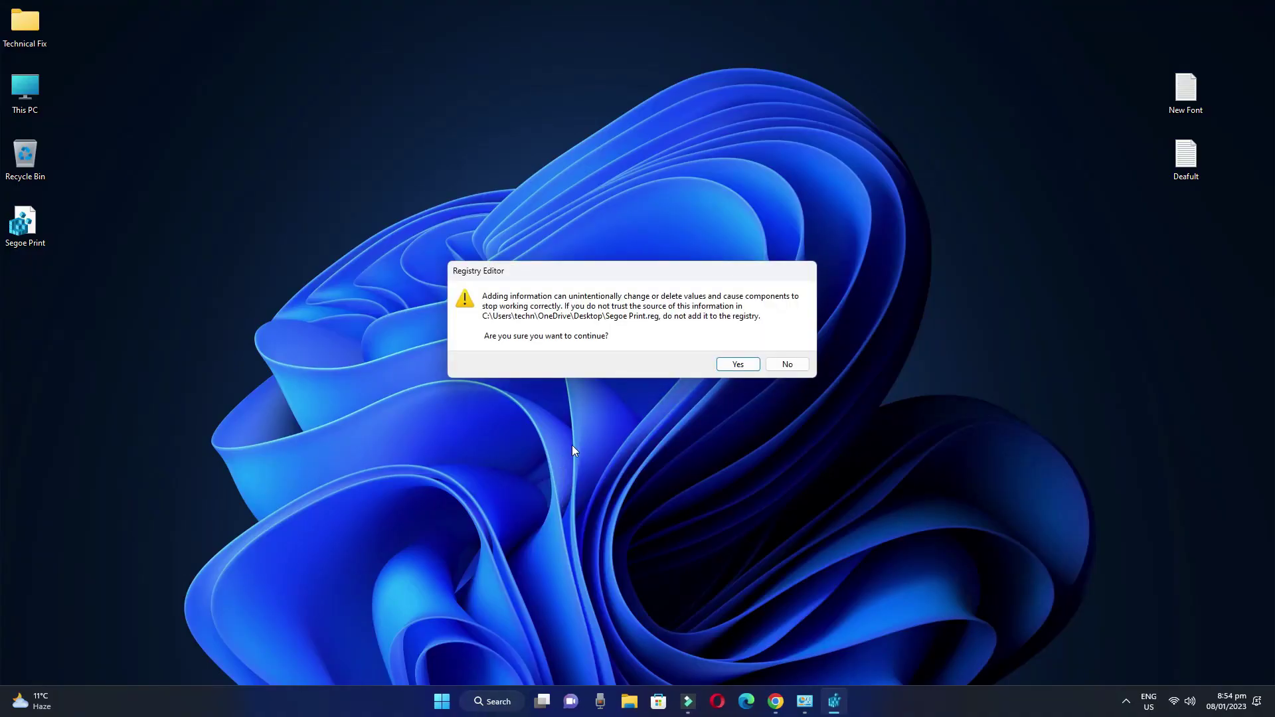
left_click(738, 366)
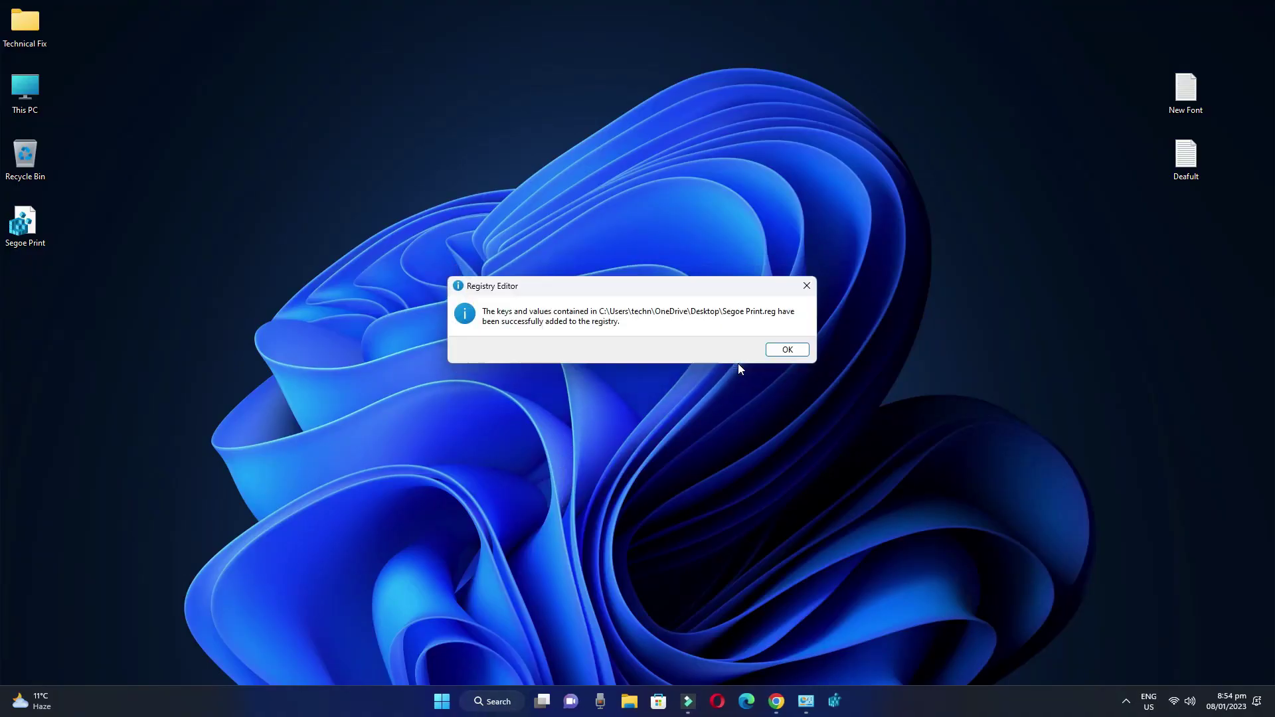
left_click(787, 349)
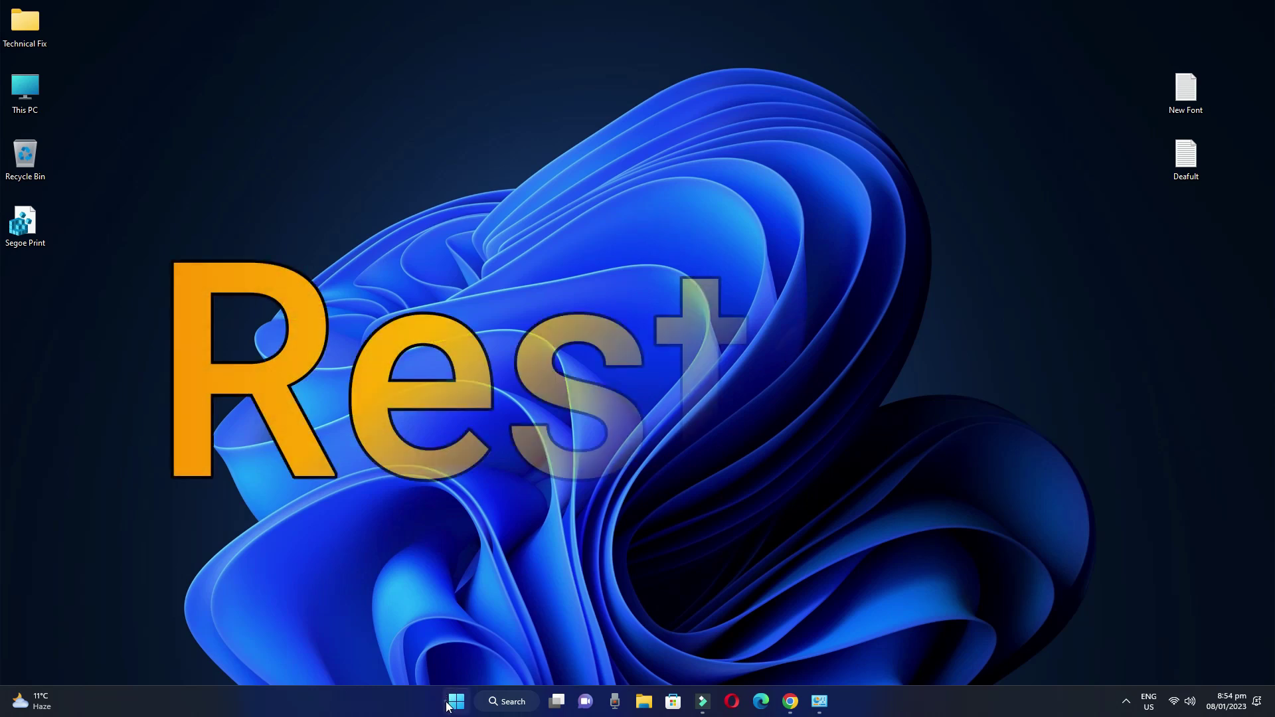
Restart the computer to apply the font change.
key("super")
left_click(802, 657)
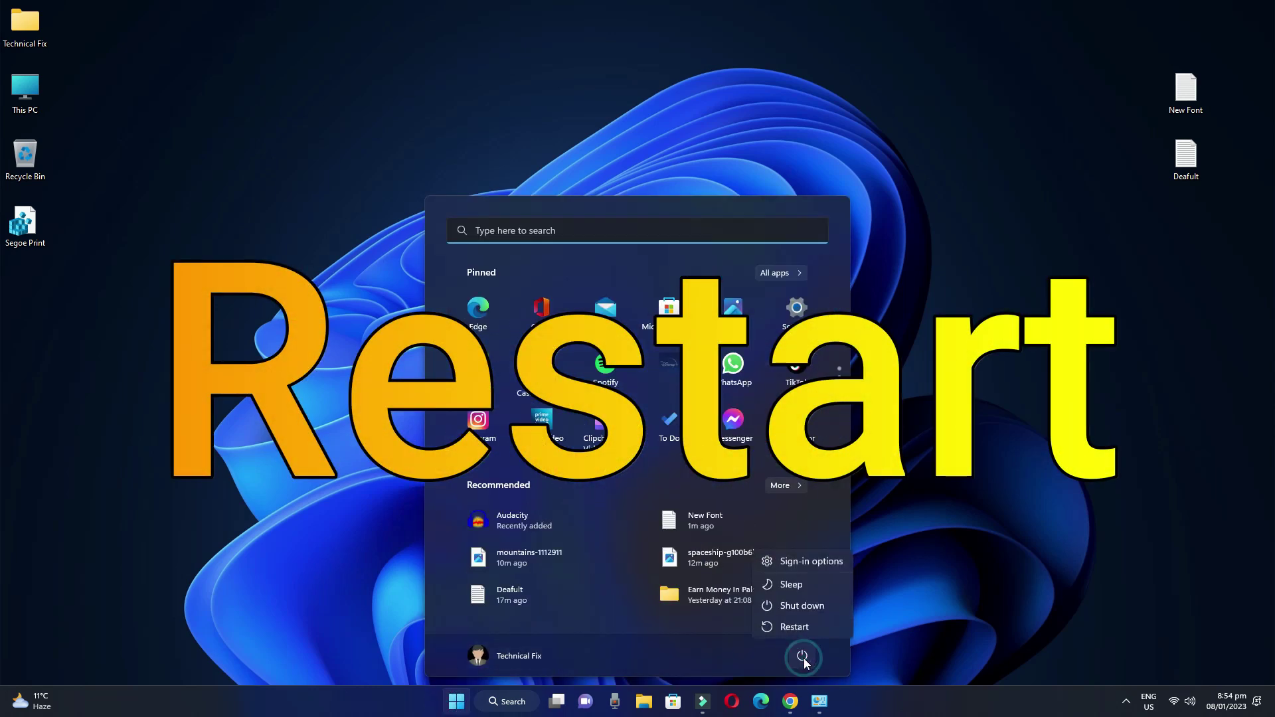
left_click(776, 625)
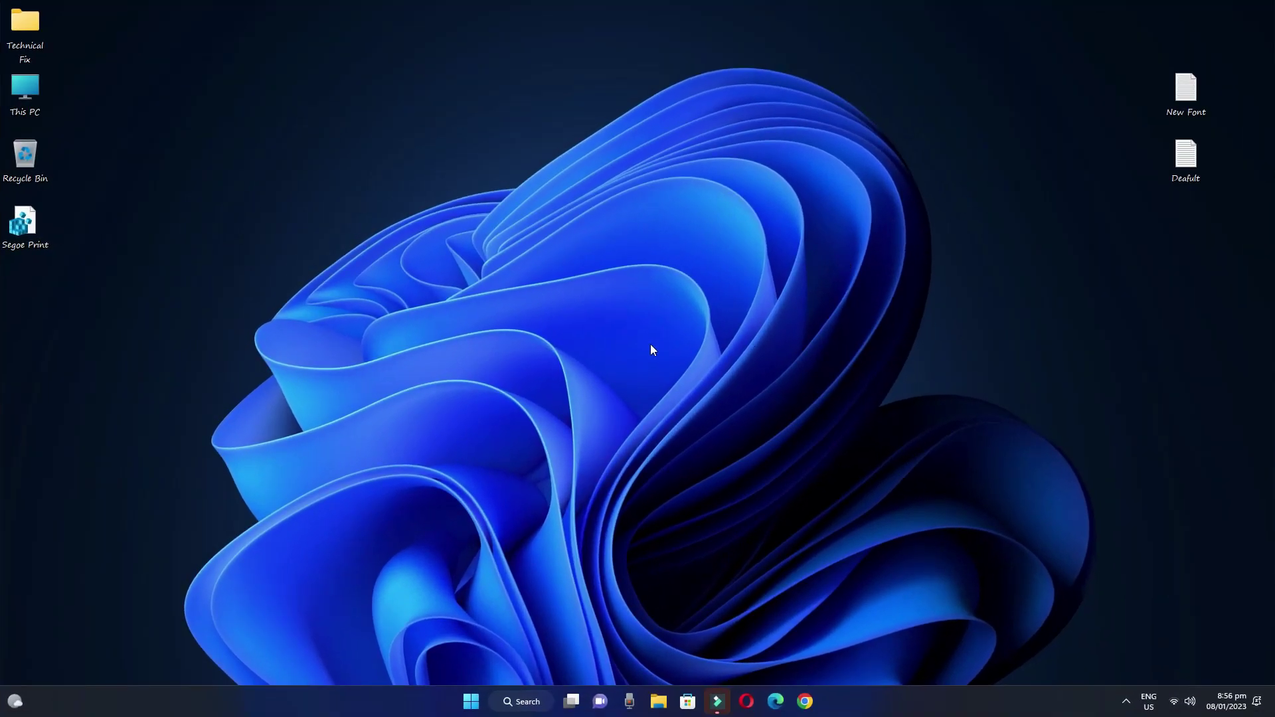
Switch the desktop to large icons and check the font of the icon labels.
left_click_drag(164, 4, 13, 306)
right_click(163, 4)
left_click(345, 269)
right_click(370, 264)
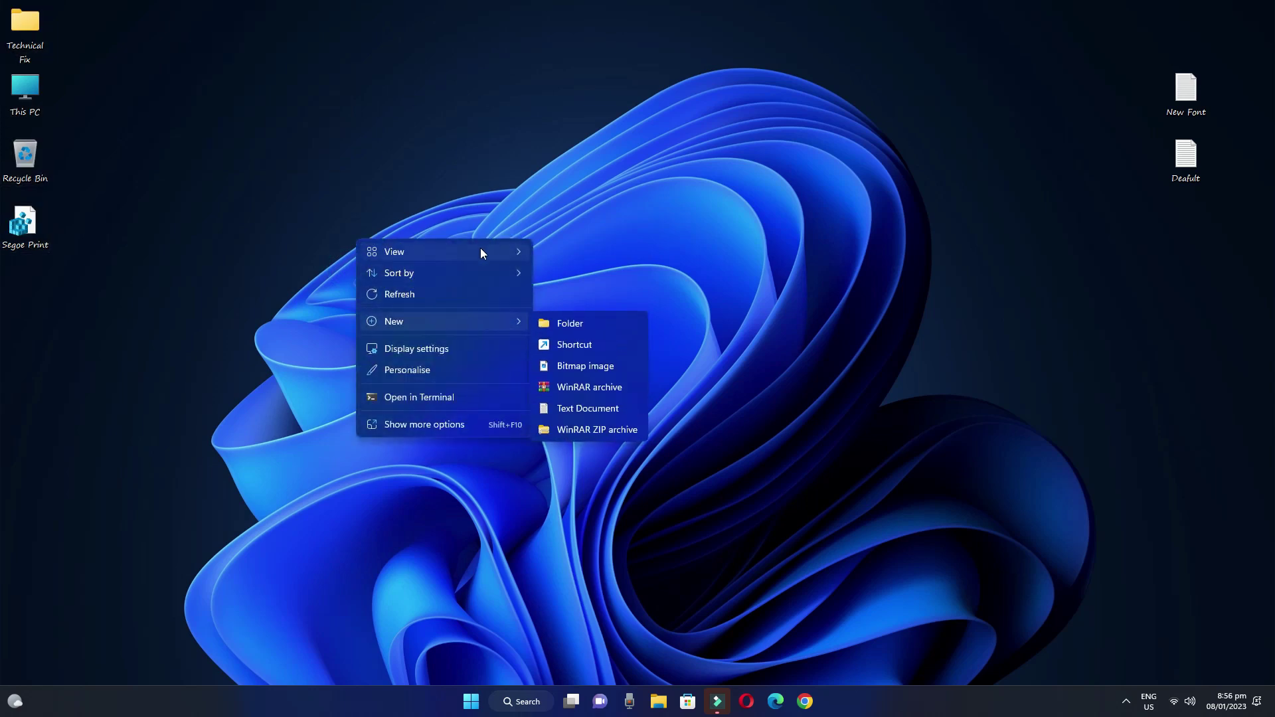
mouse_move(482, 248)
left_click(595, 258)
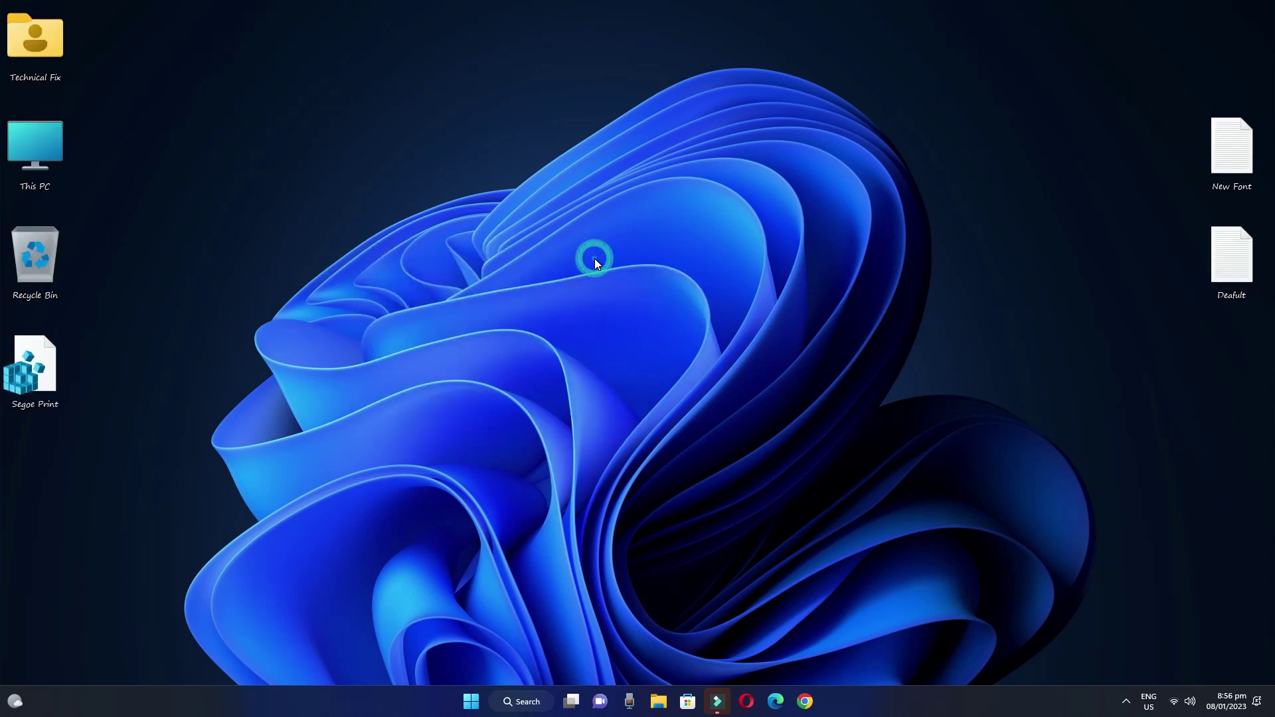
left_click_drag(179, 10, 39, 411)
left_click(456, 236)
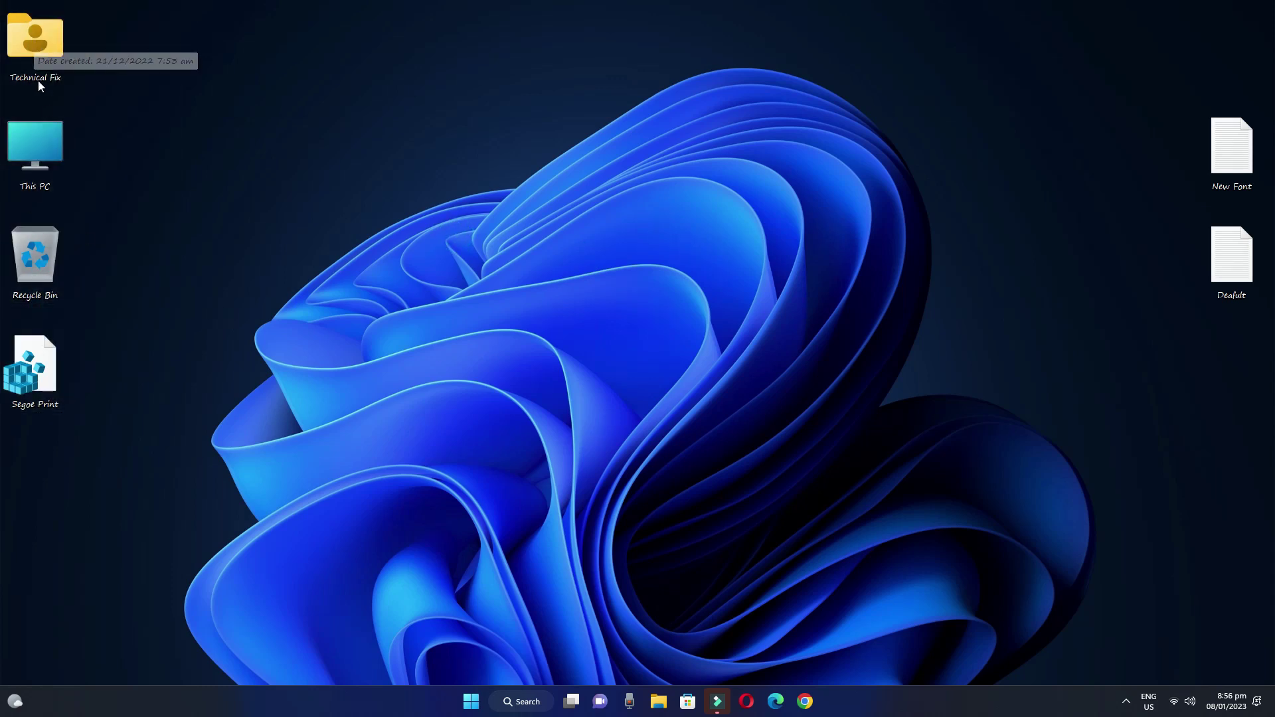
Examine the font in the Technical Fix folder, close its window and open This PC.
double_click(50, 53)
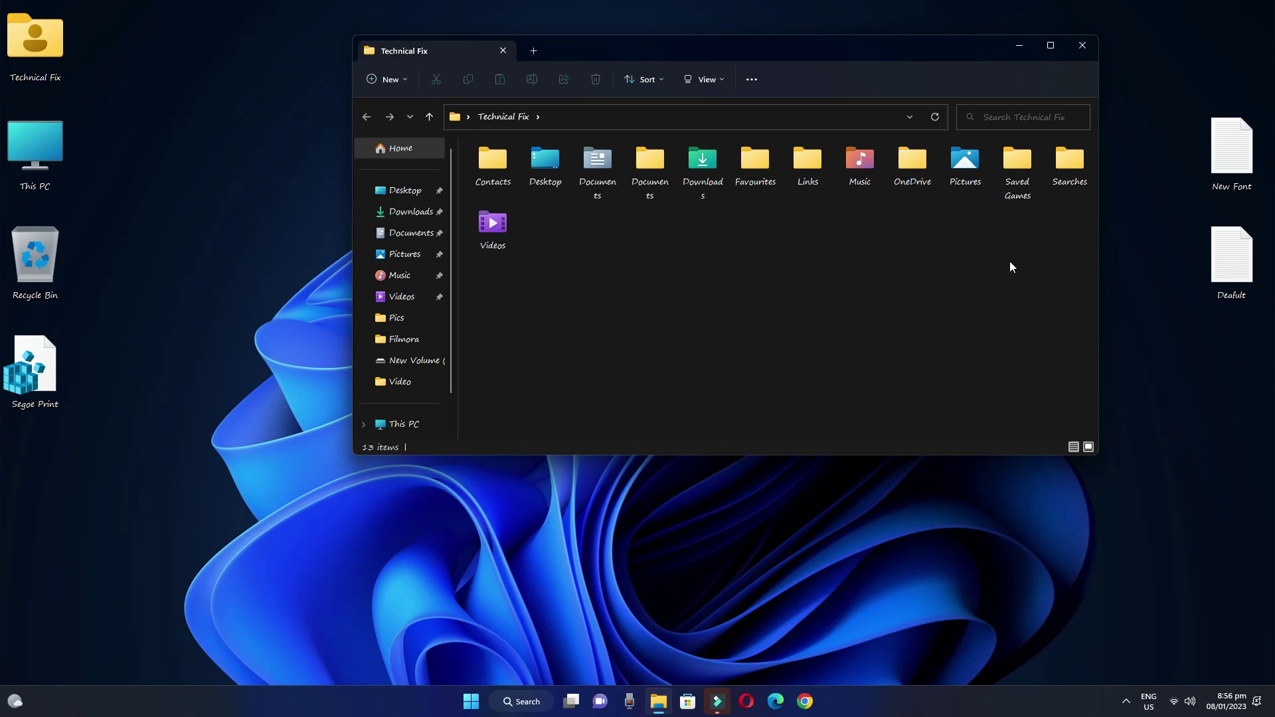
left_click_drag(1017, 237, 1016, 235)
key("ctrl+a")
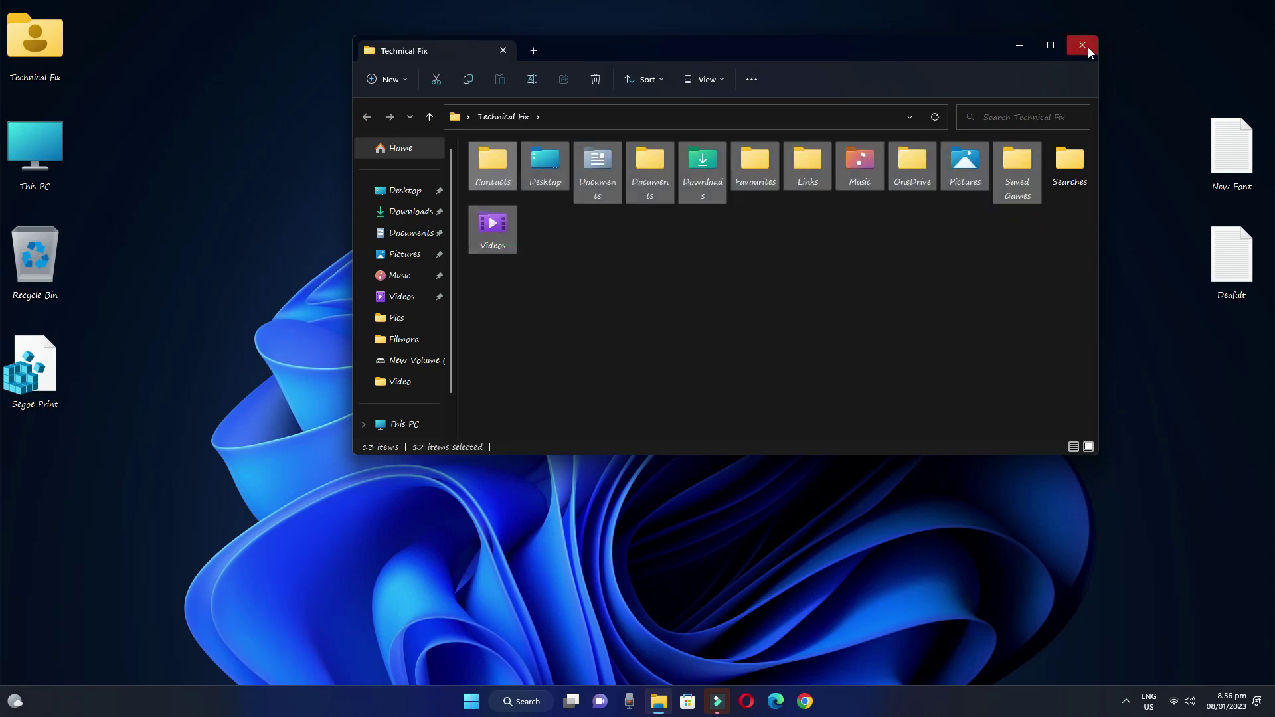
left_click(1089, 45)
double_click(49, 136)
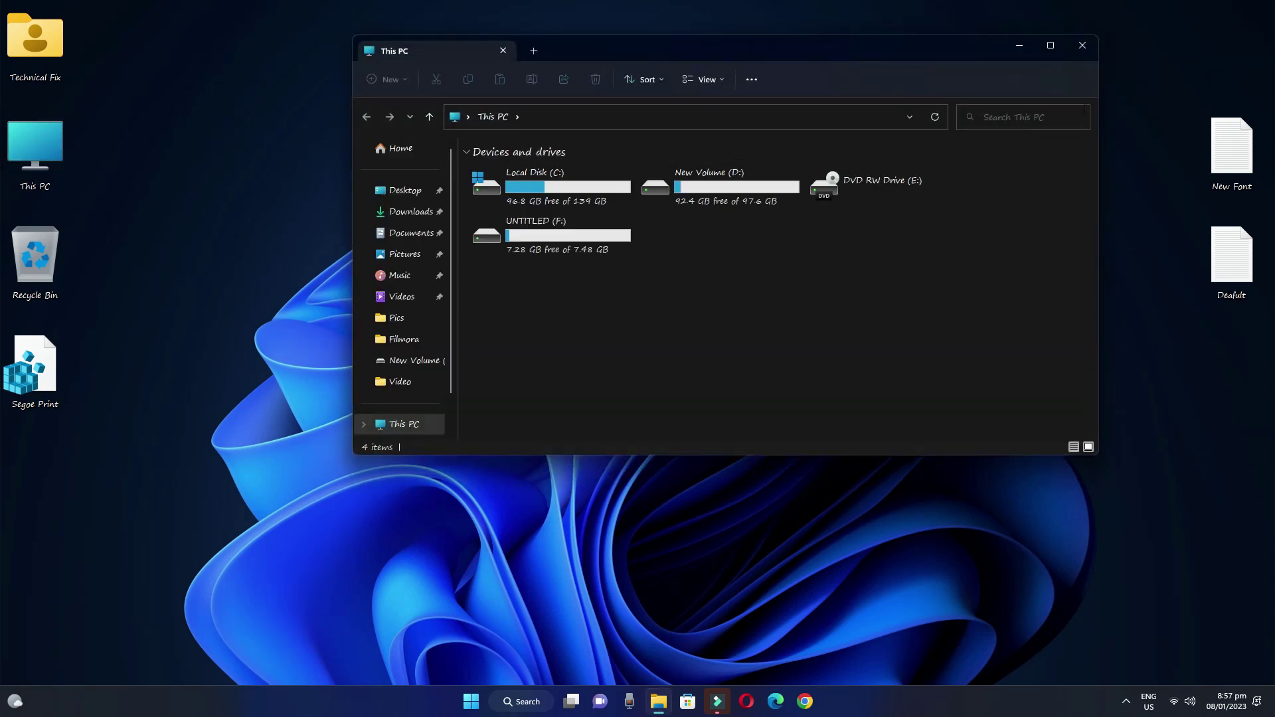
Examine the font of the folder names in Local Disk (C:), close the window and check the desktop's context menu.
left_click(1049, 45)
double_click(203, 136)
left_click_drag(372, 521, 101, 130)
left_click(820, 530)
left_click(365, 40)
left_click(364, 71)
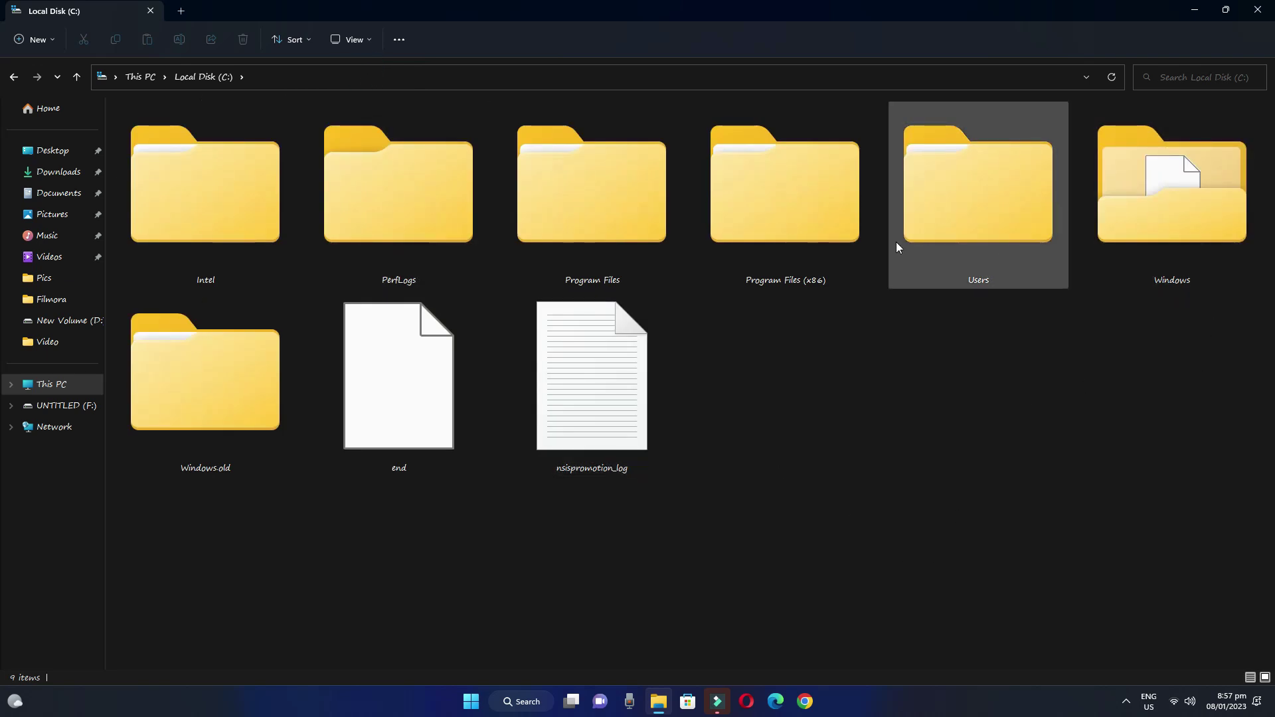
left_click(1257, 9)
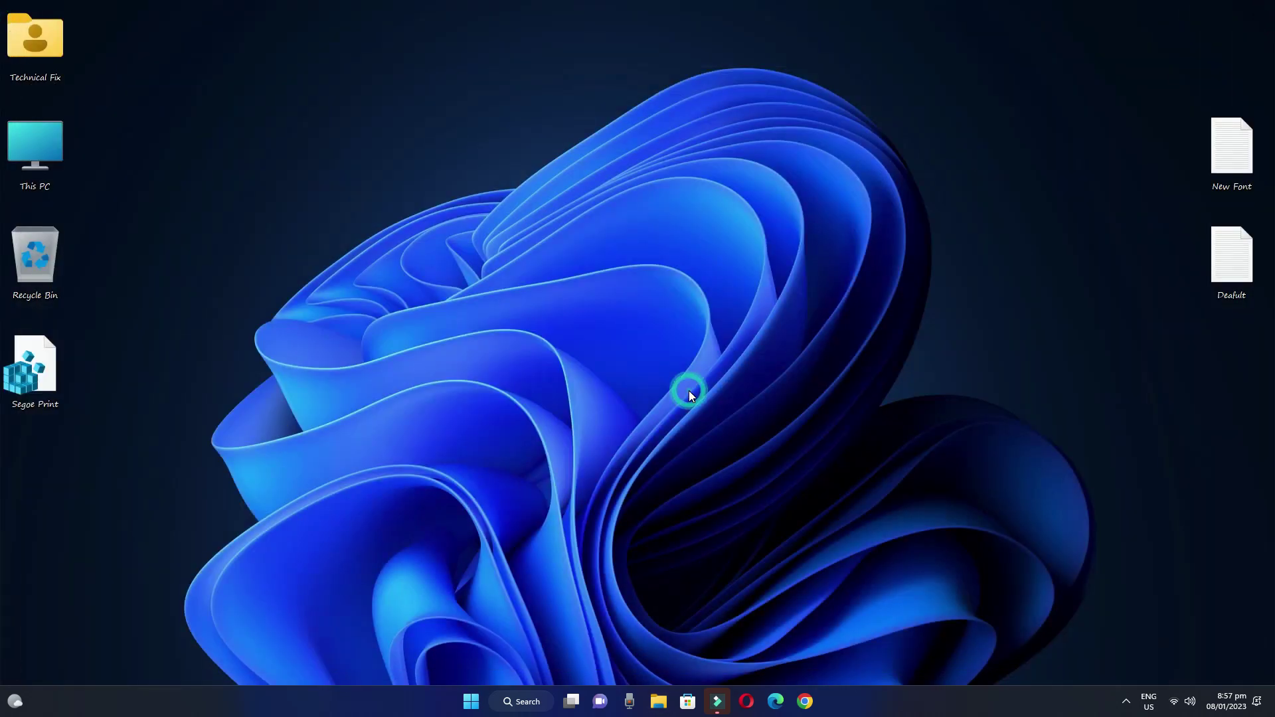
right_click(691, 310)
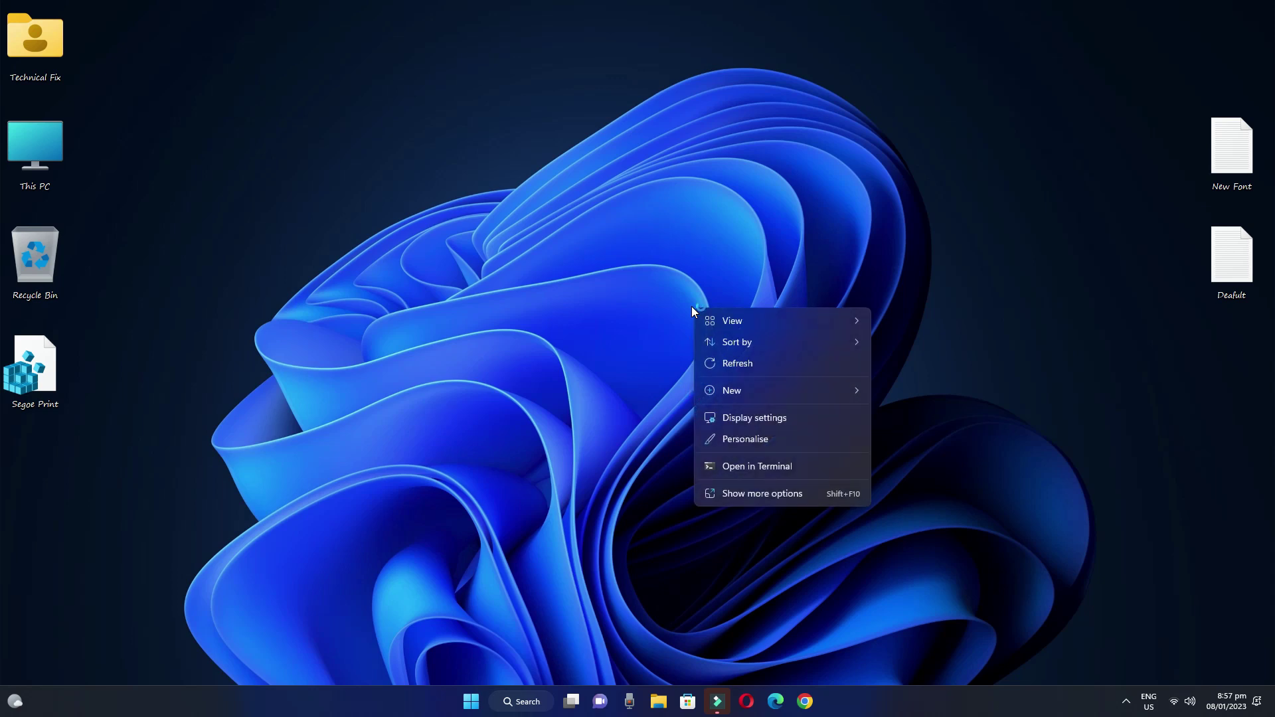
left_click(883, 234)
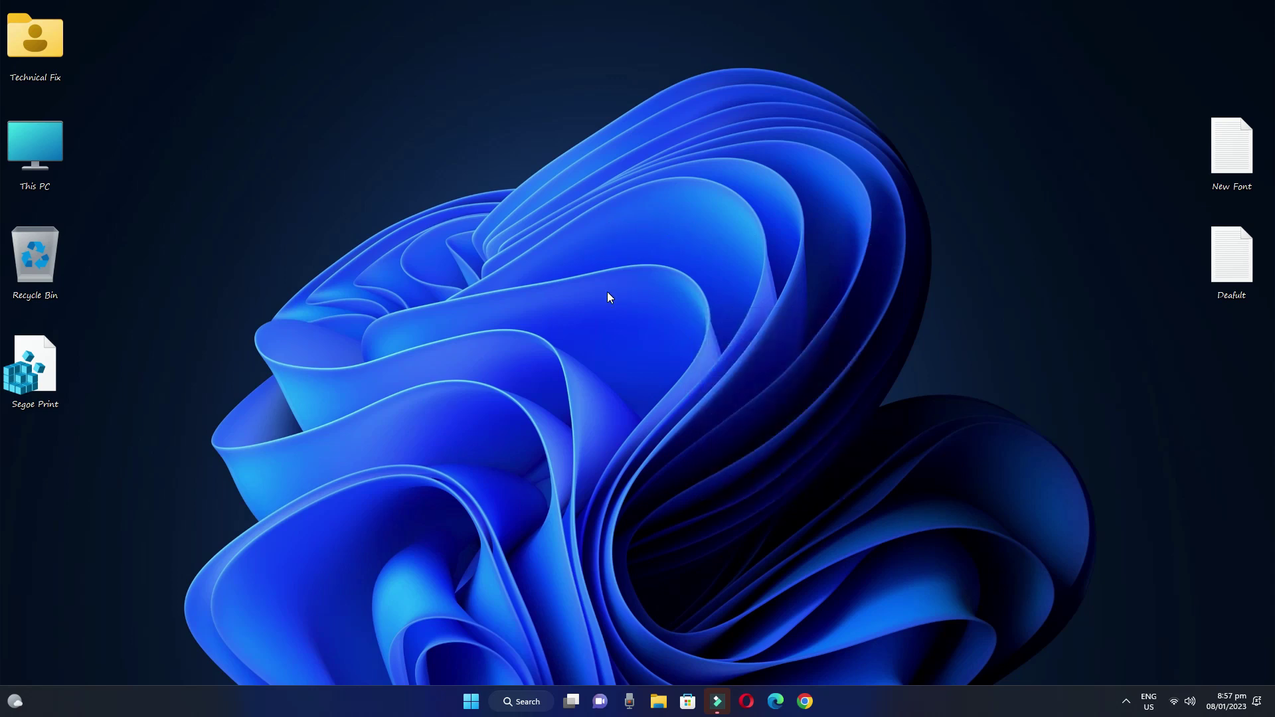
Save the Deafult text file as Deafult.reg on the desktop and close the text editor.
double_click(1232, 259)
left_click_drag(1048, 193, 1048, 61)
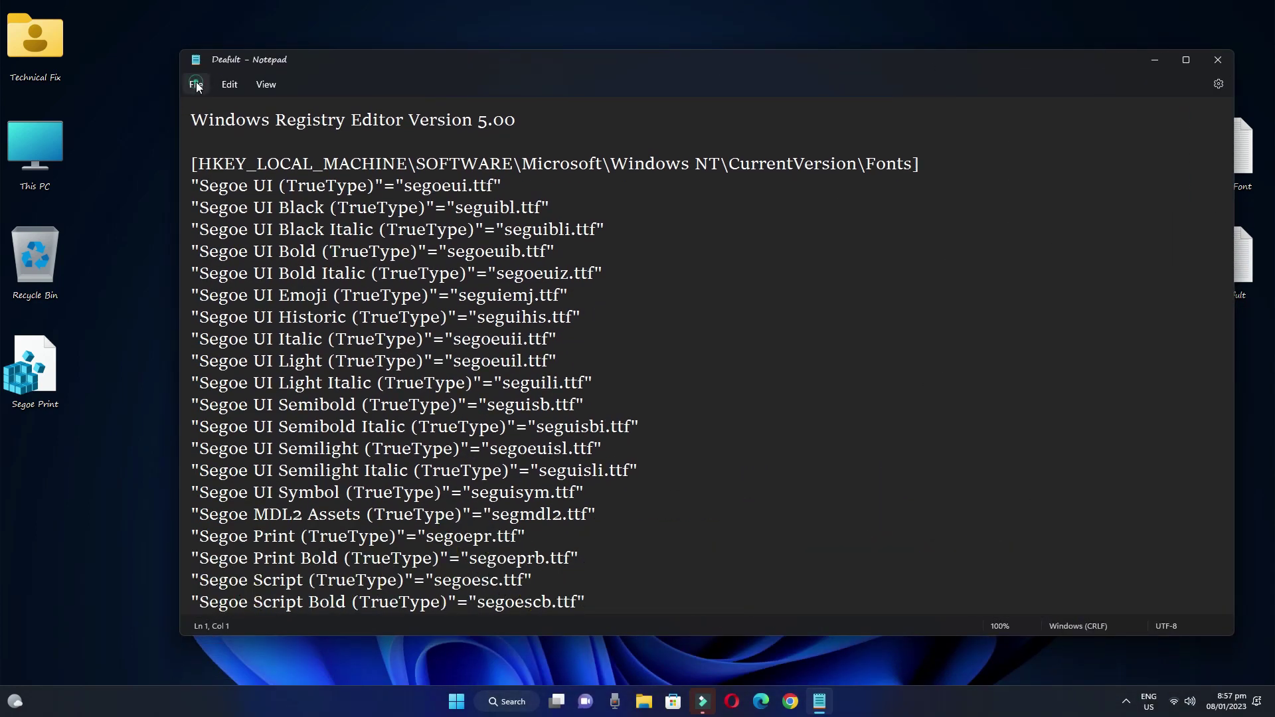
left_click(197, 85)
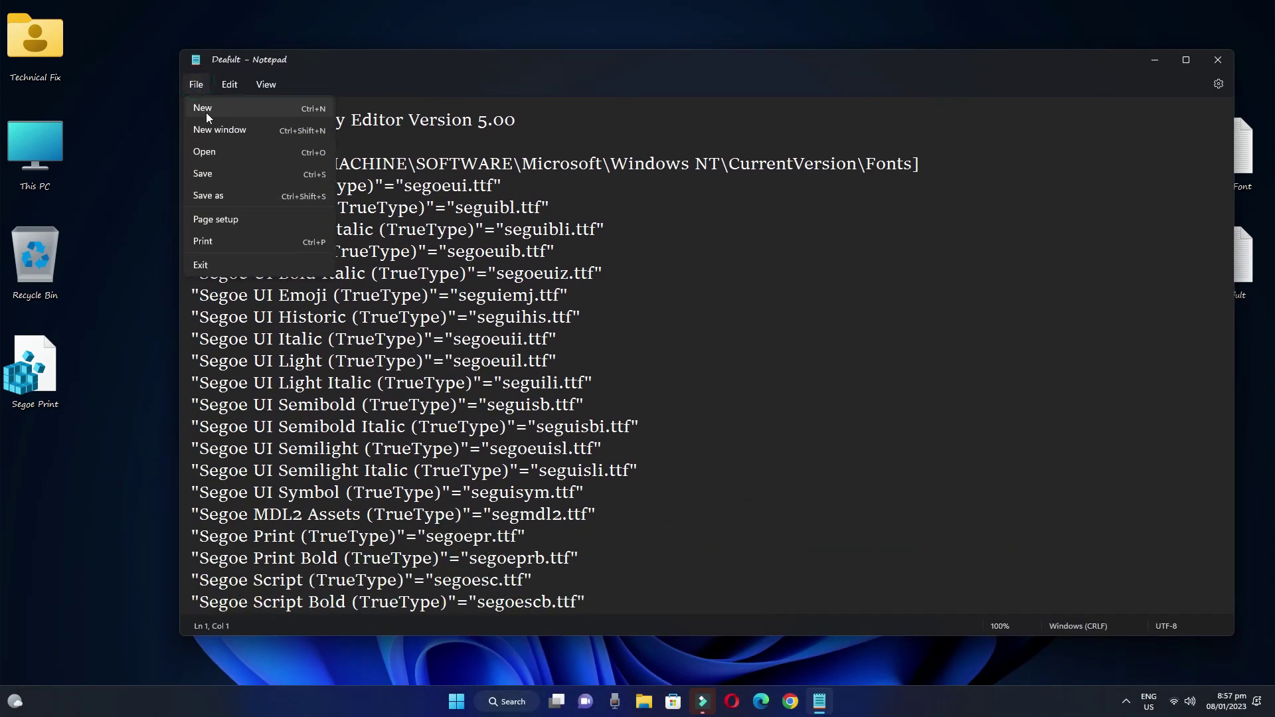
left_click(220, 197)
double_click(323, 333)
left_click(322, 334)
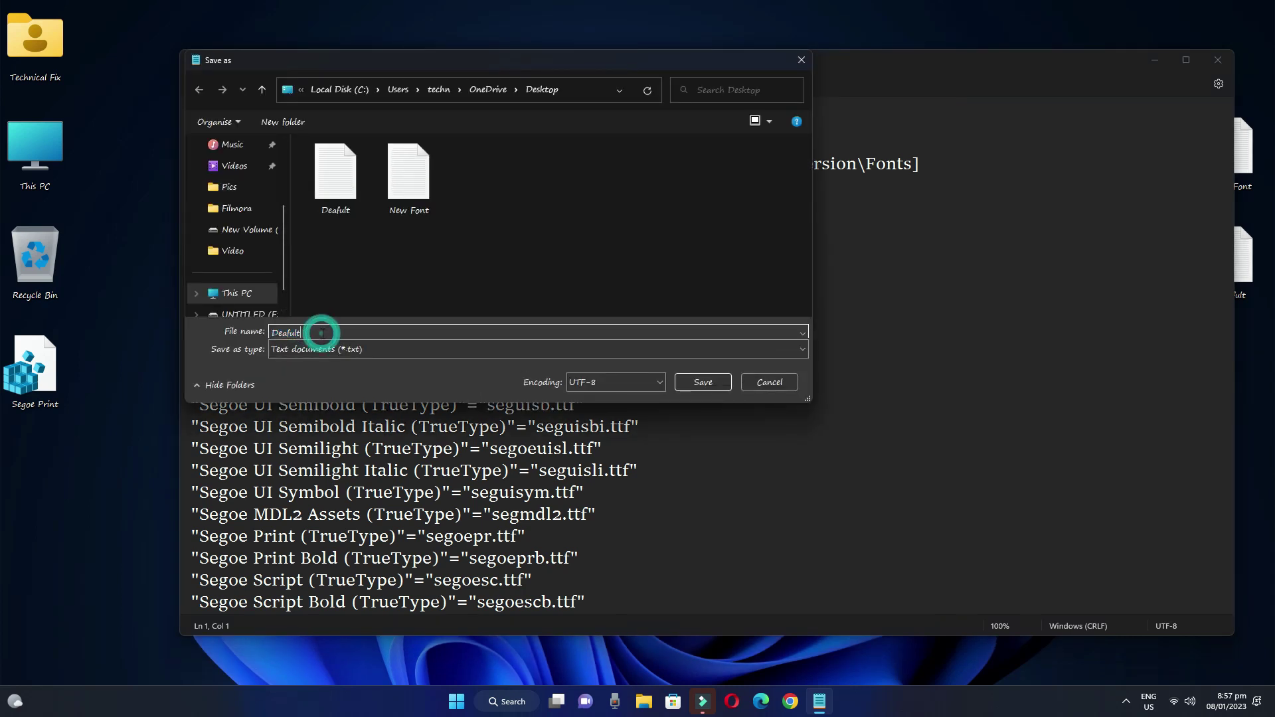
type(".re")
scroll(236, 197, "up", 2)
left_click(236, 198)
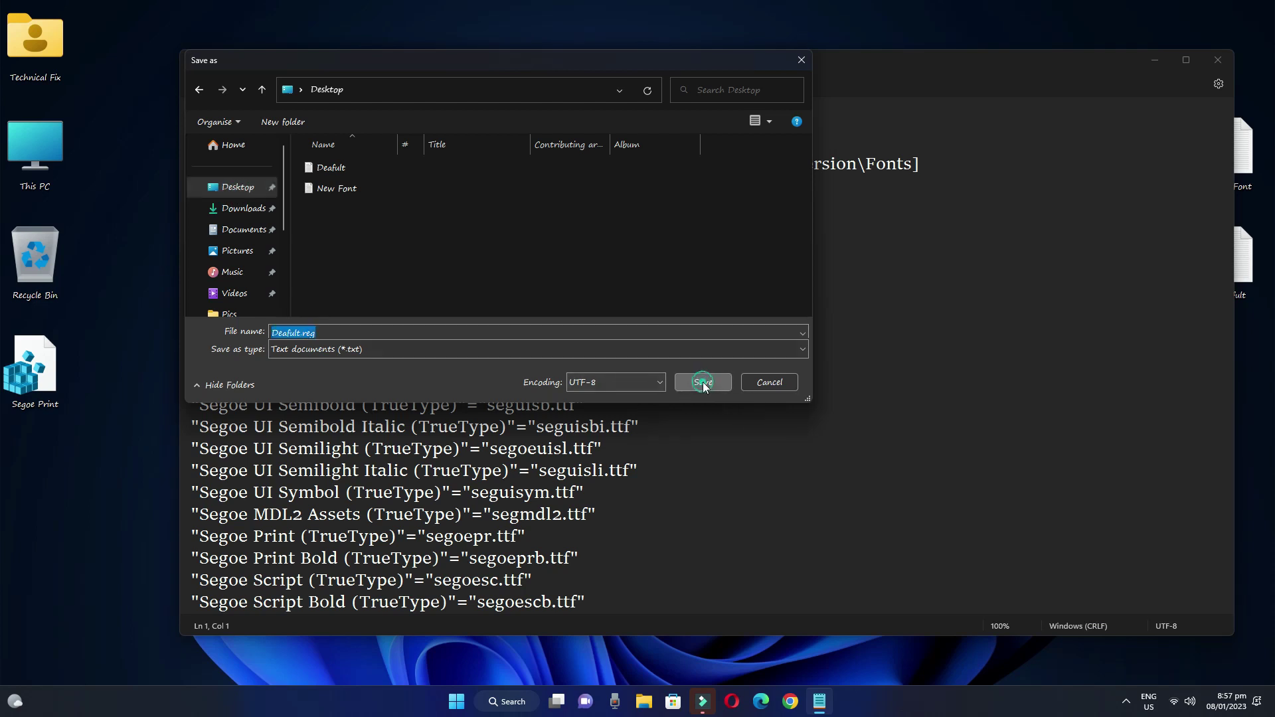
left_click(704, 383)
left_click(1217, 60)
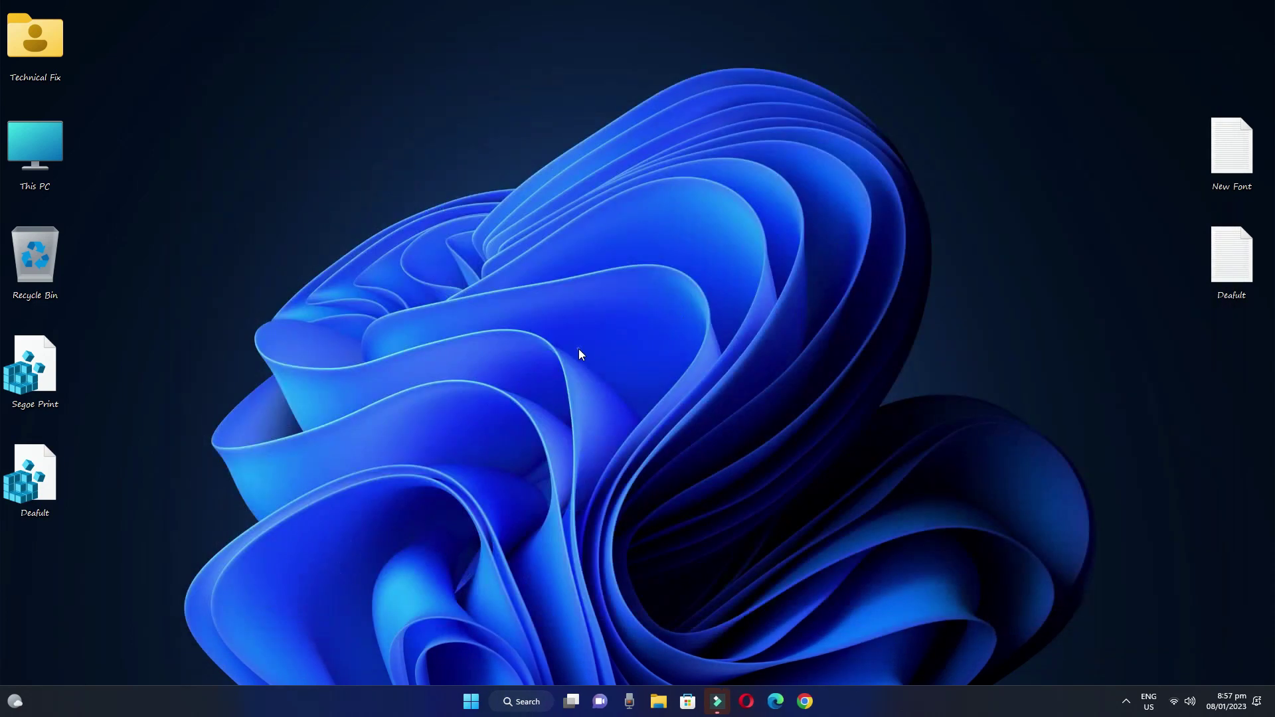
Merge the Deafult registry file from the desktop into the registry, accepting the confirmations, and refresh the desktop.
right_click(11, 489)
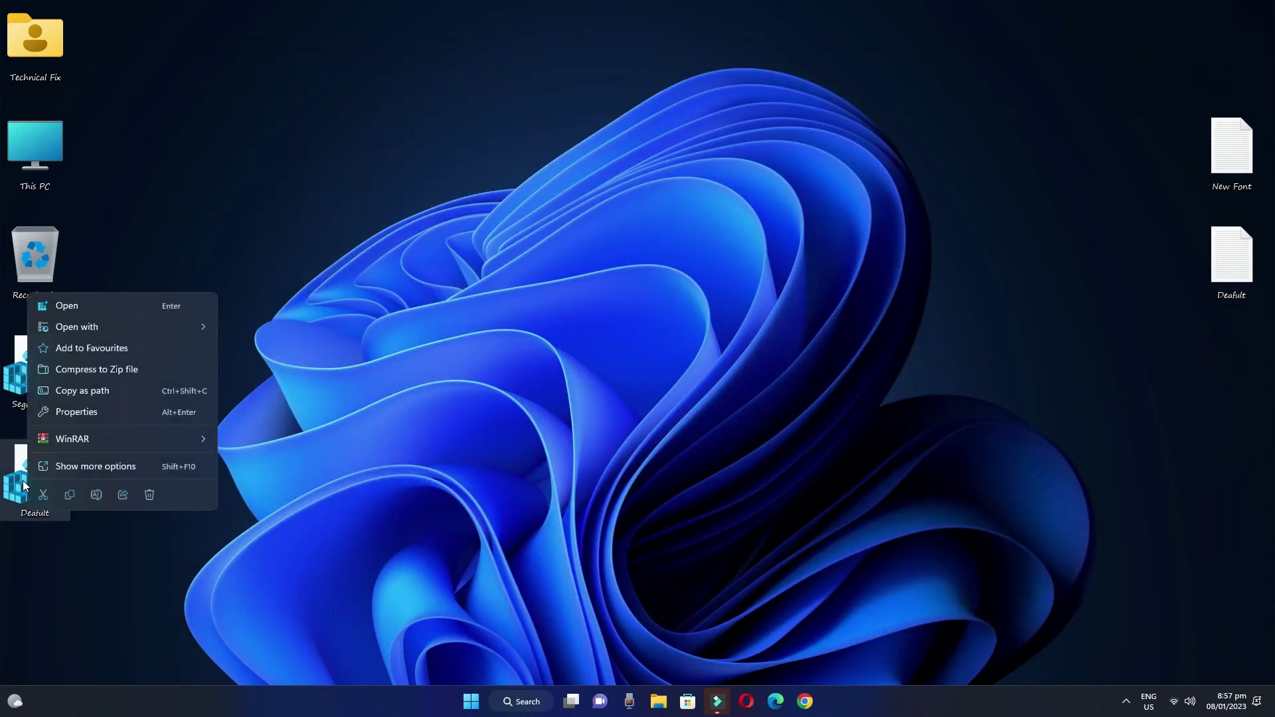
left_click(67, 307)
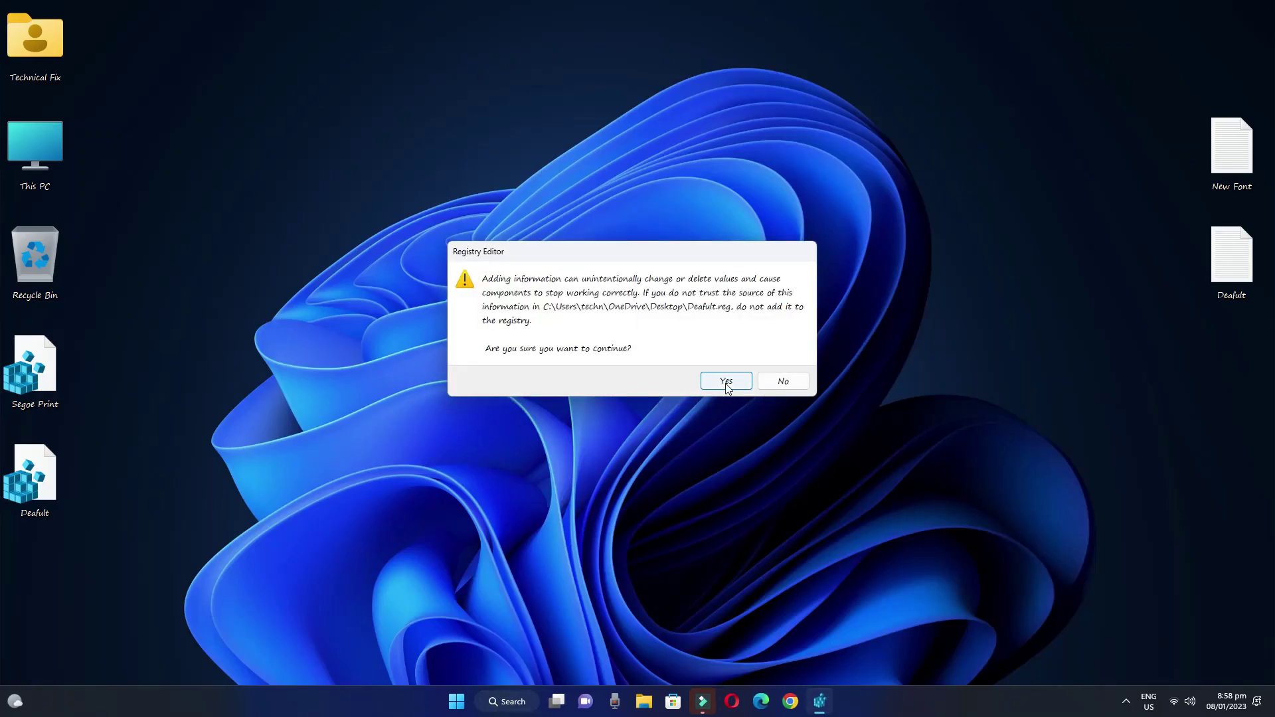
left_click(727, 383)
left_click(788, 348)
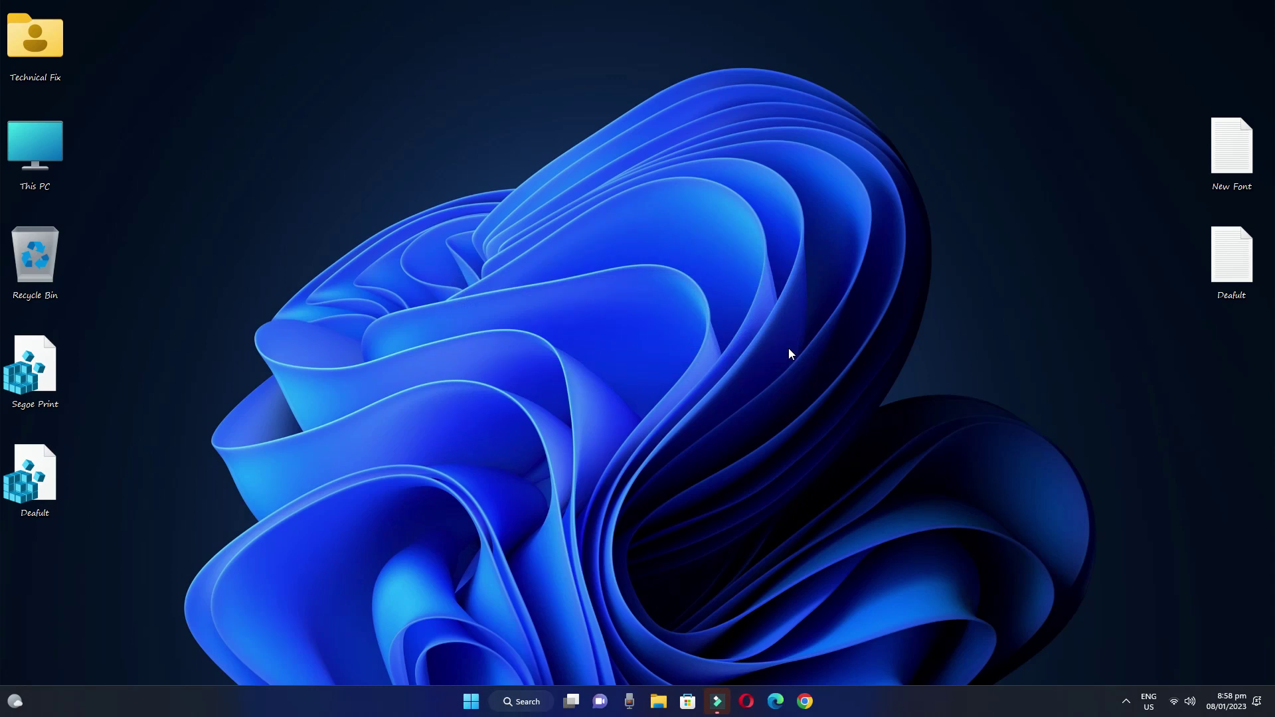
right_click(615, 245)
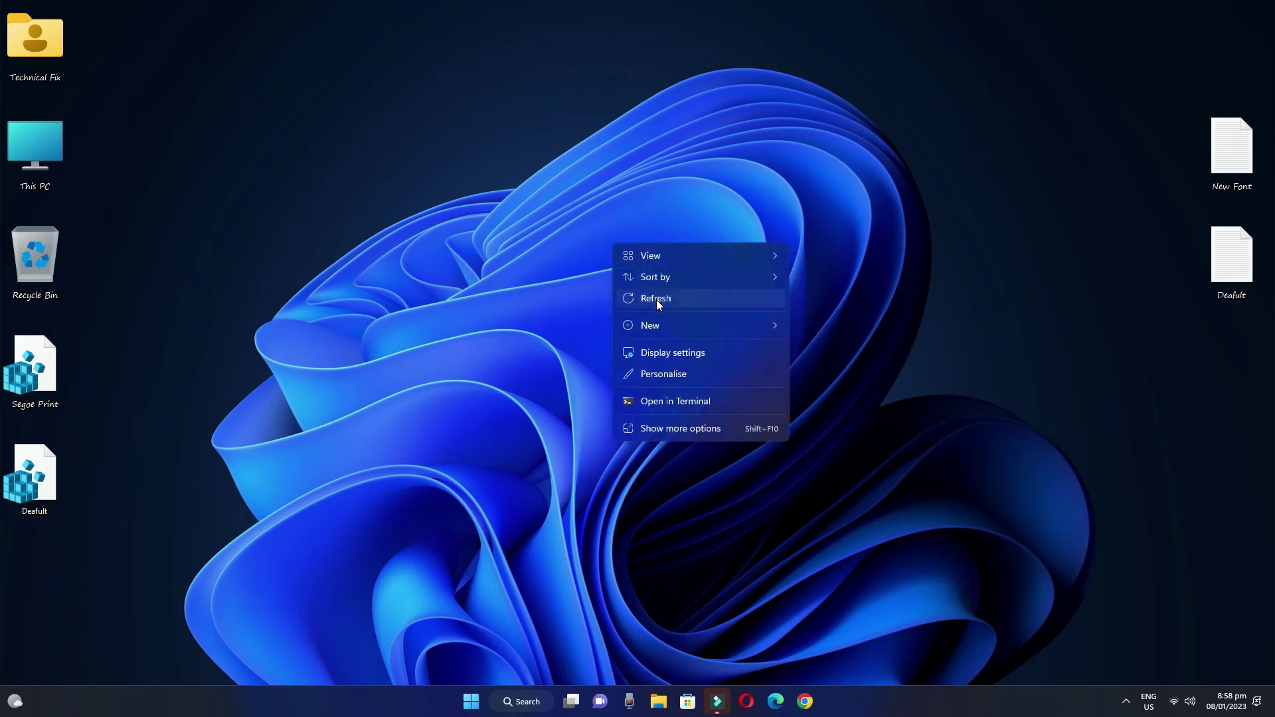
left_click(657, 299)
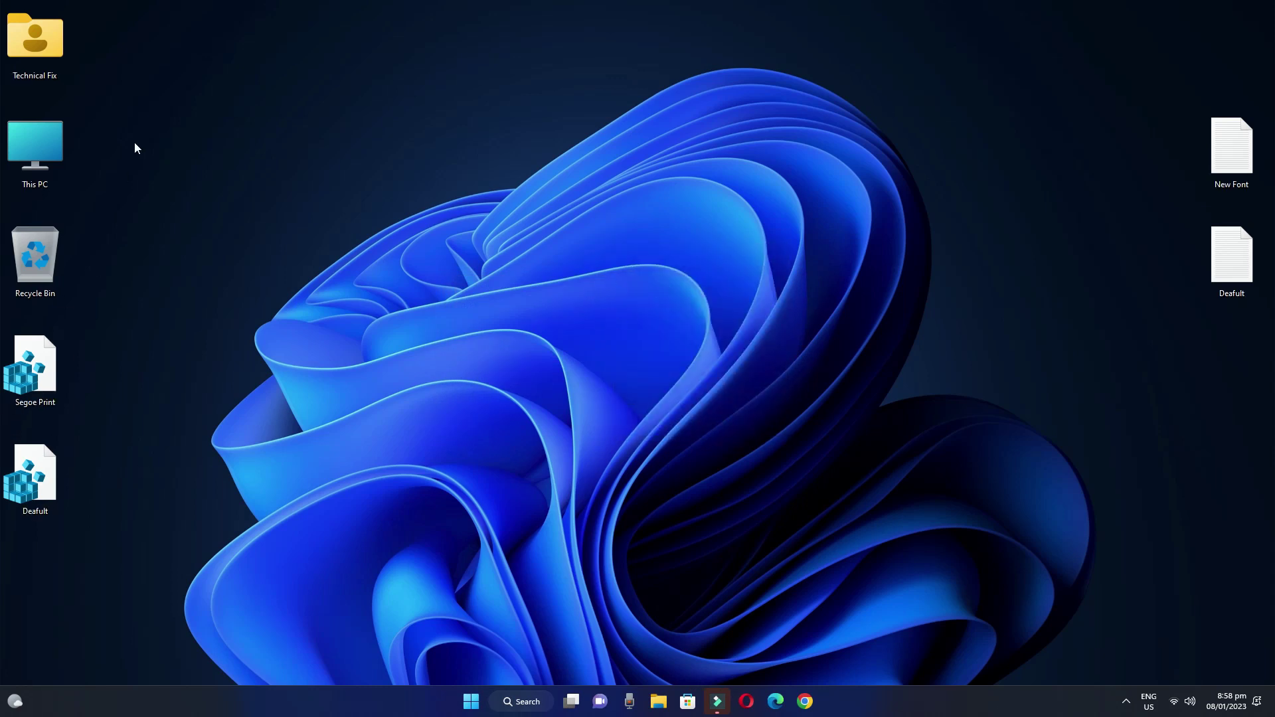
Check the restored font on the desktop icons and in Local Disk (C:), and close the window.
left_click_drag(13, 522, 163, 34)
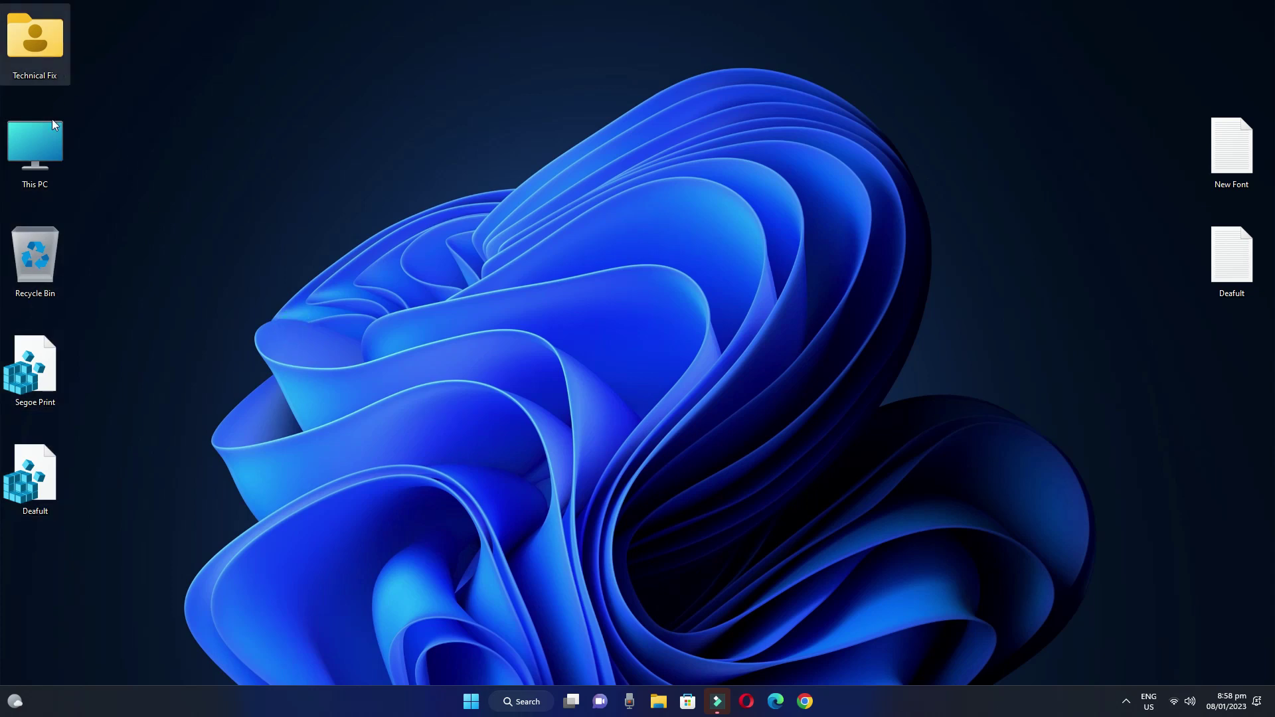
double_click(35, 149)
double_click(201, 130)
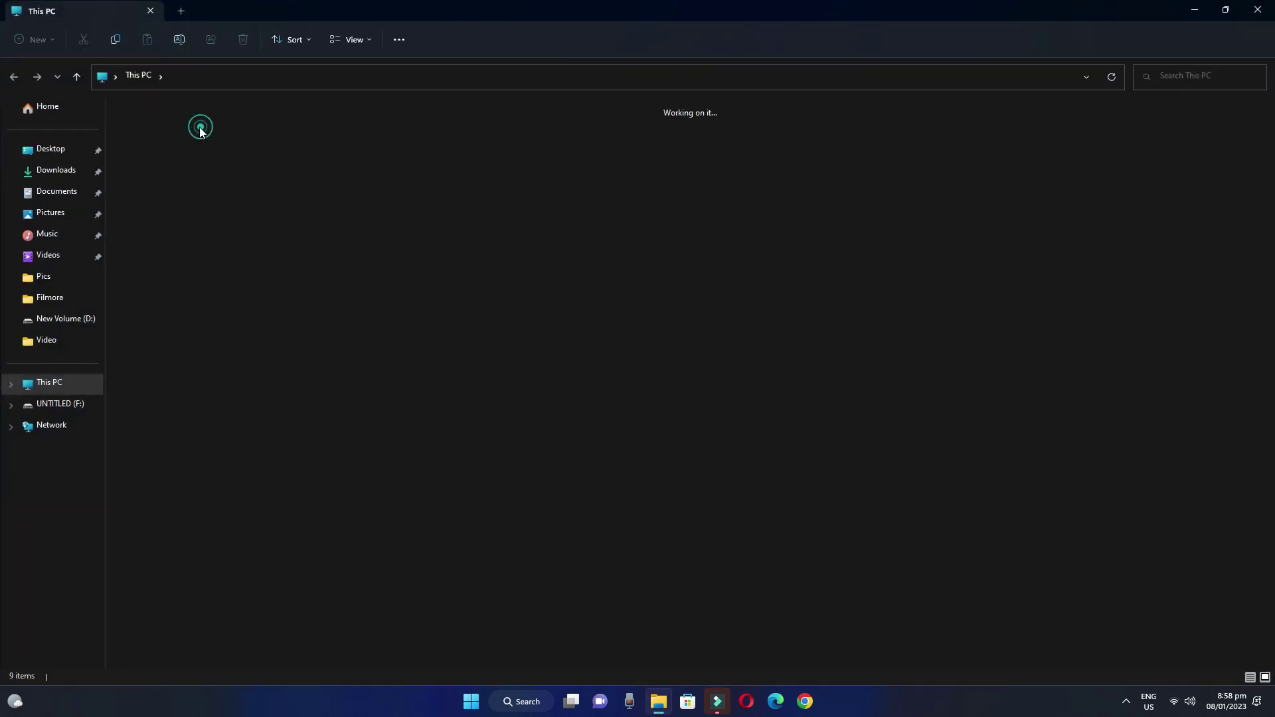
left_click_drag(305, 239, 1116, 387)
key("ctrl+a")
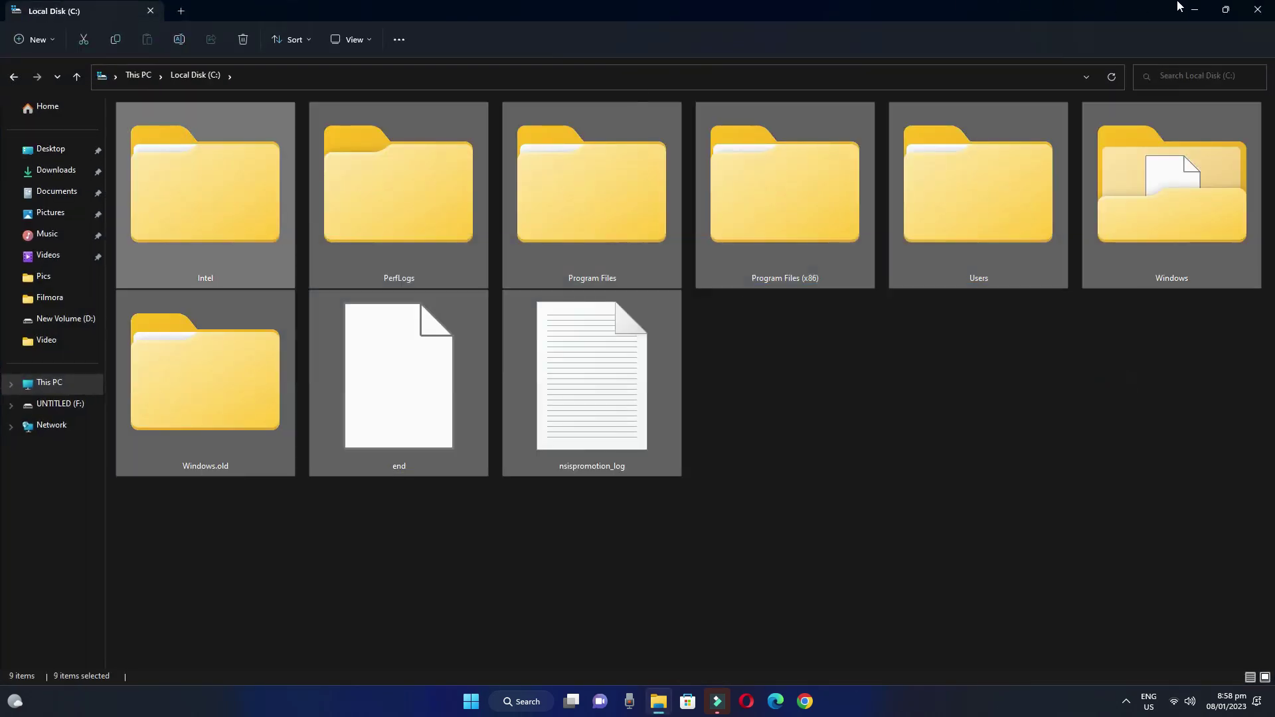
left_click(1257, 9)
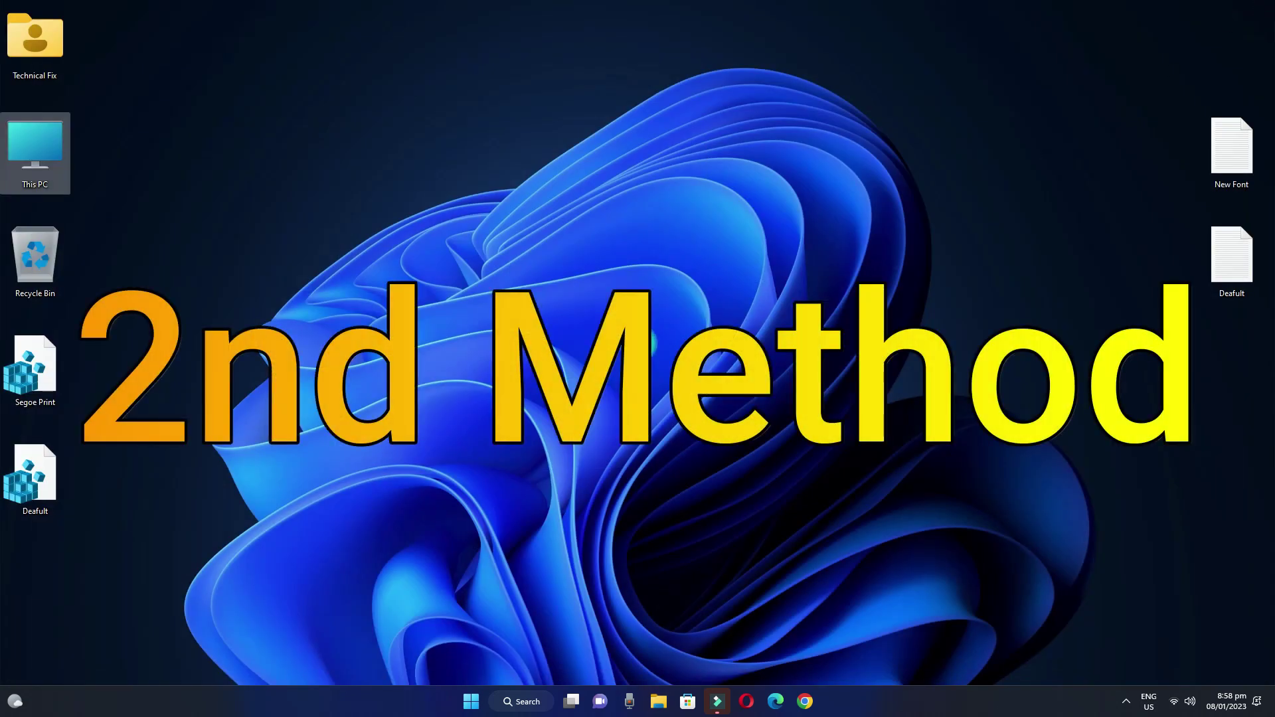
Open the Fonts page of the Personalisation settings and look through the available fonts.
right_click(644, 229)
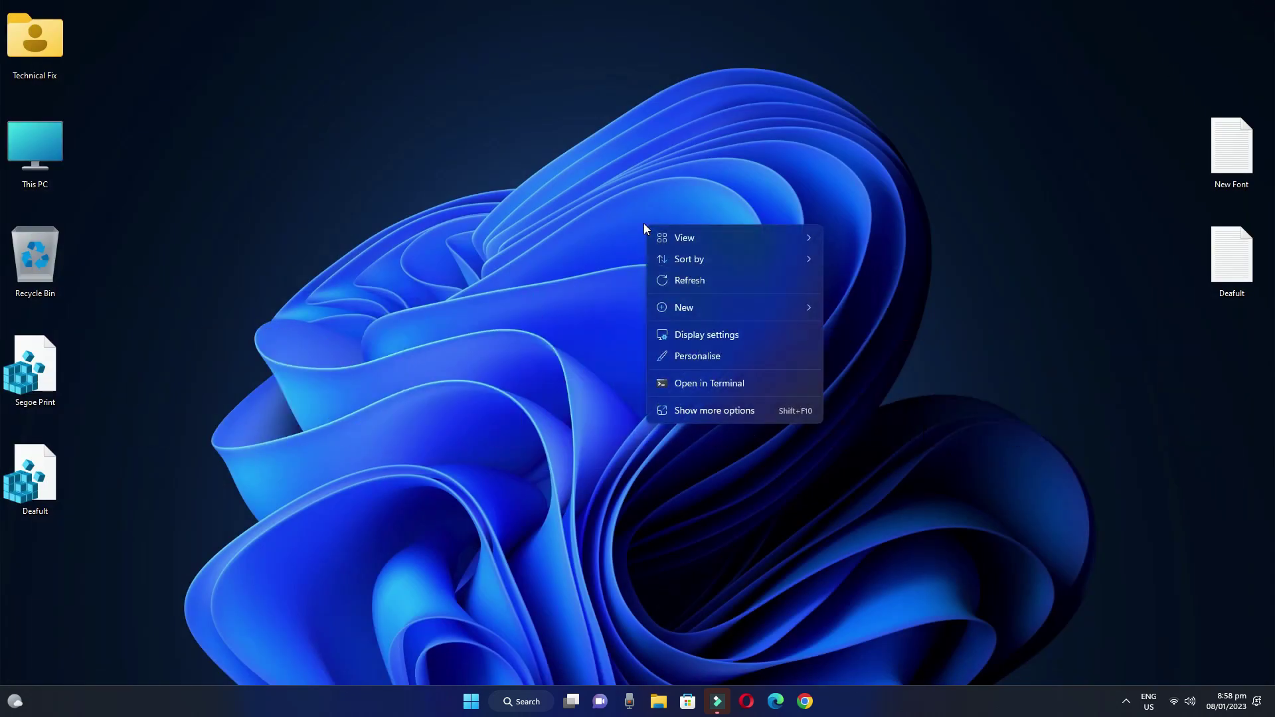
left_click(688, 358)
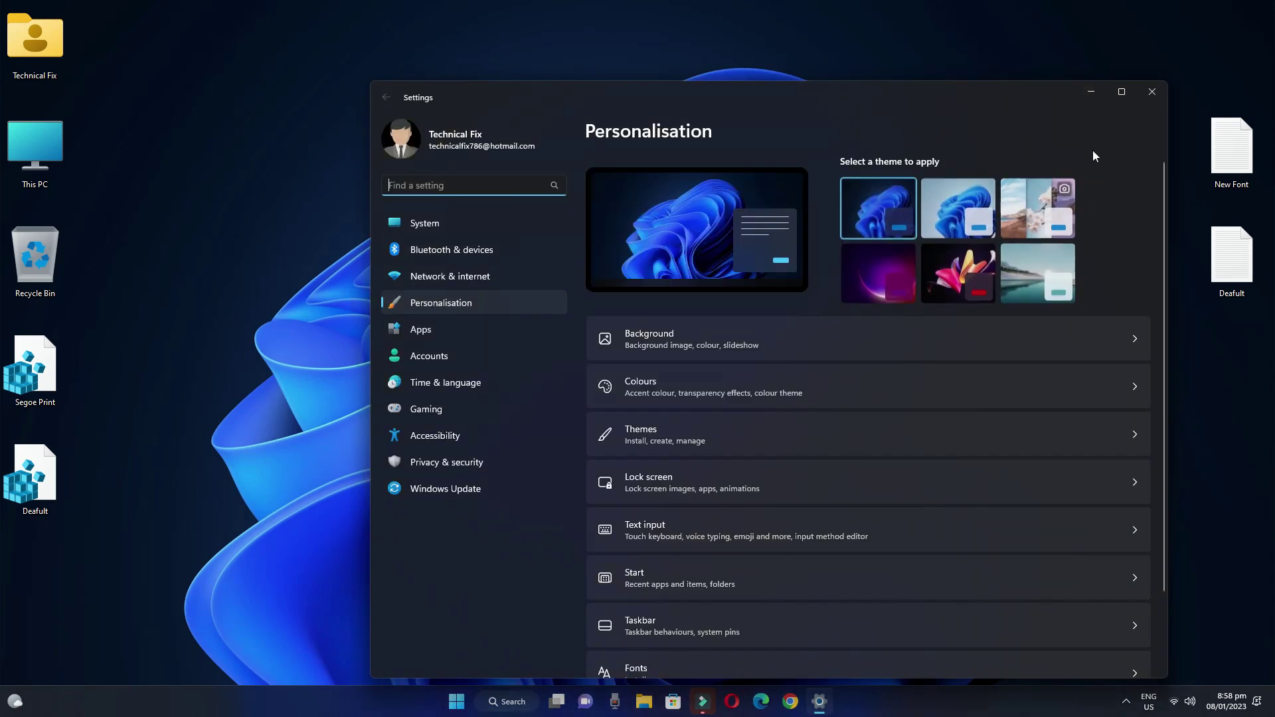
scroll(597, 564, "down", 2)
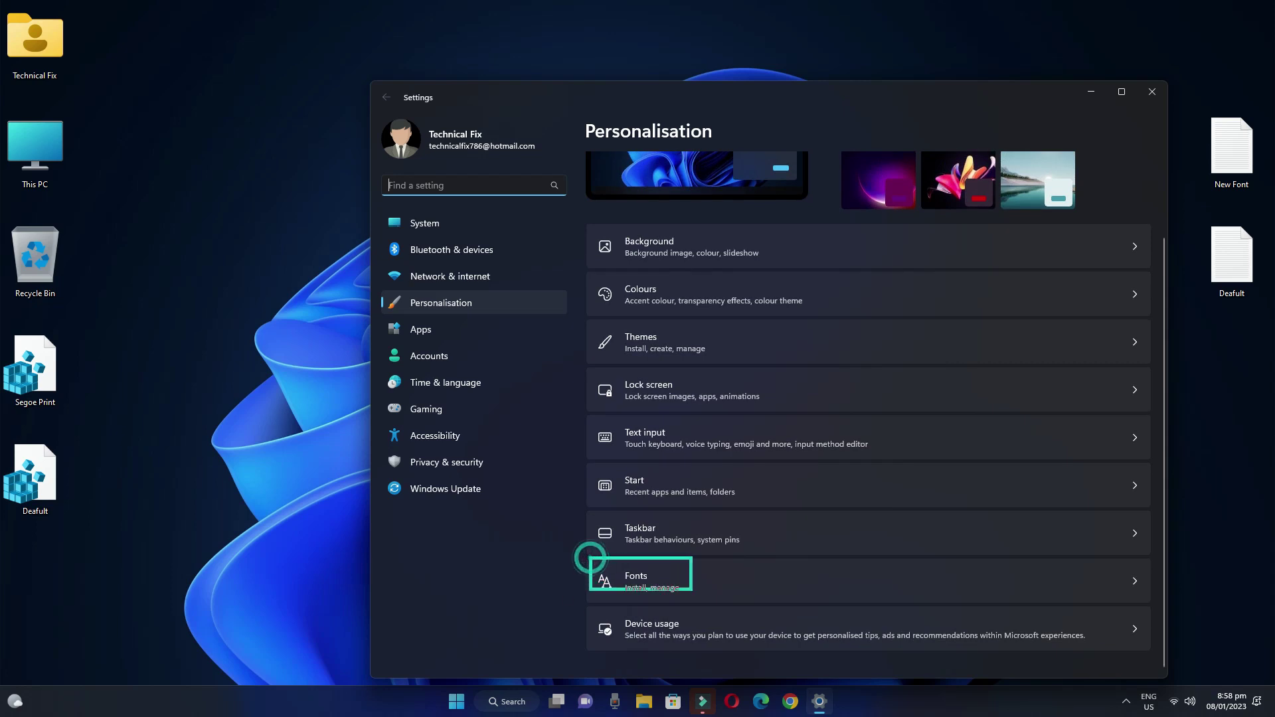
left_click(668, 583)
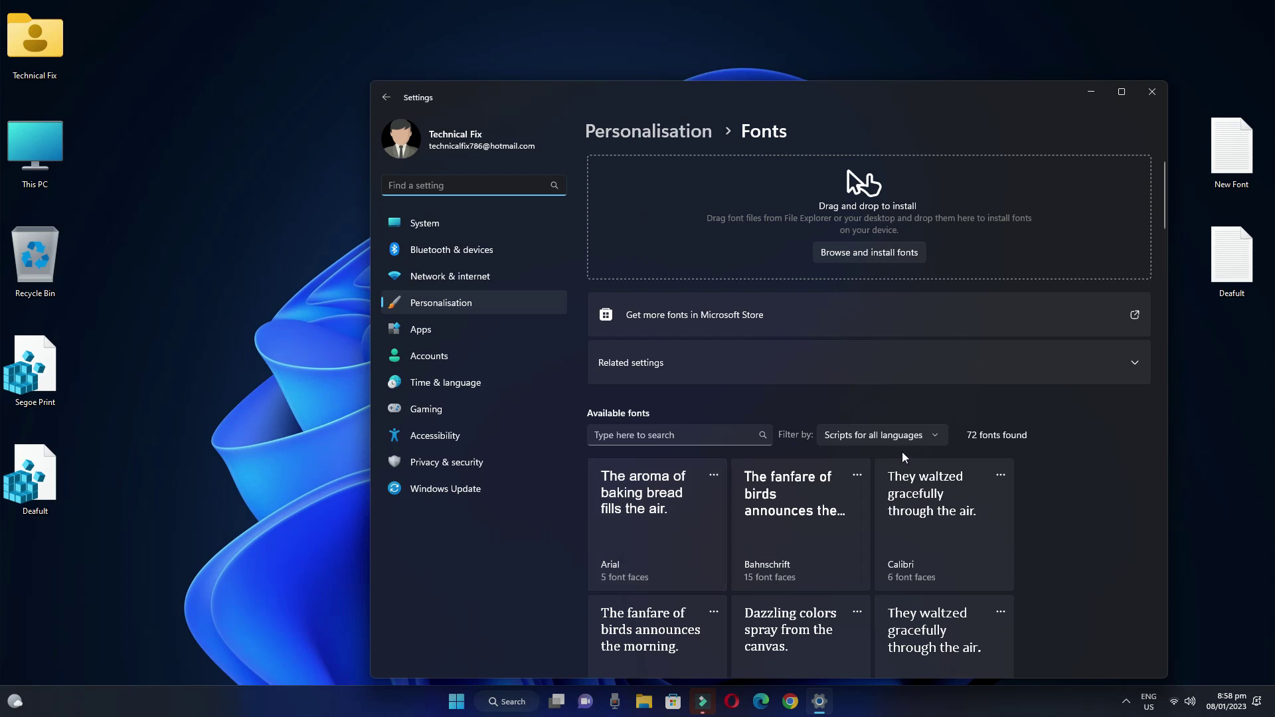
scroll(903, 458, "down", 3)
scroll(906, 466, "down", 3)
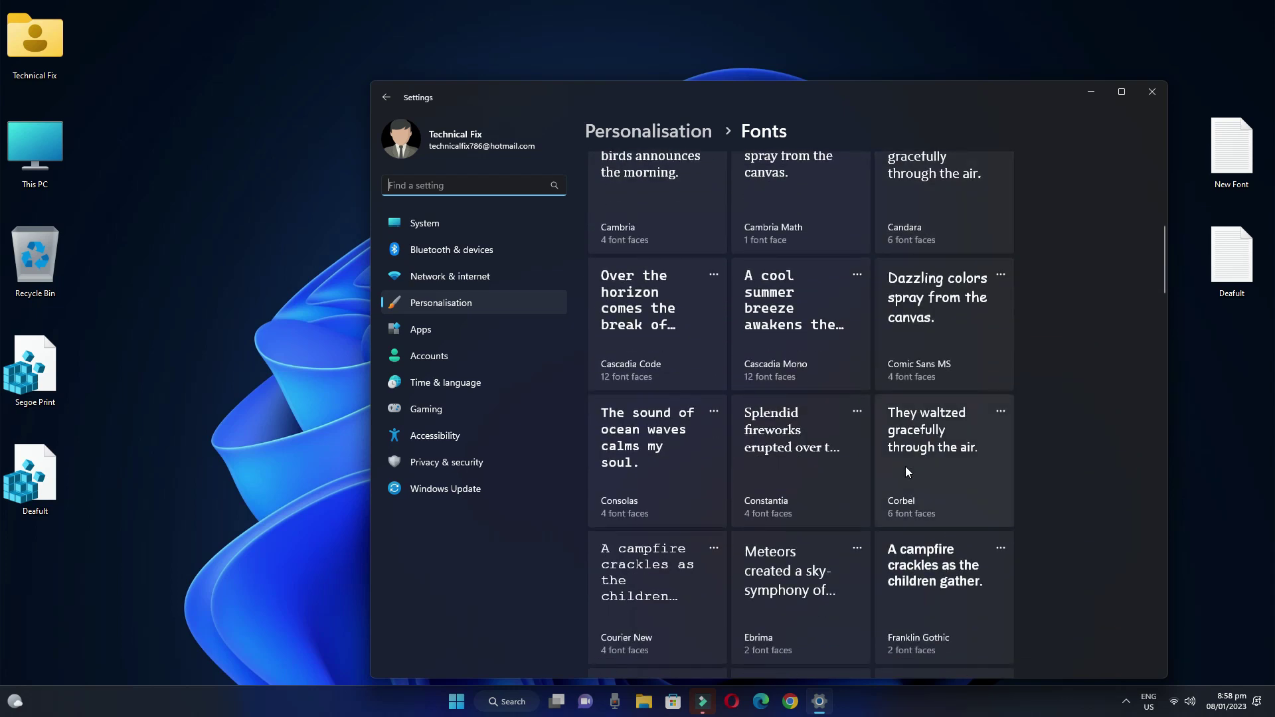
scroll(746, 429, "down", 10)
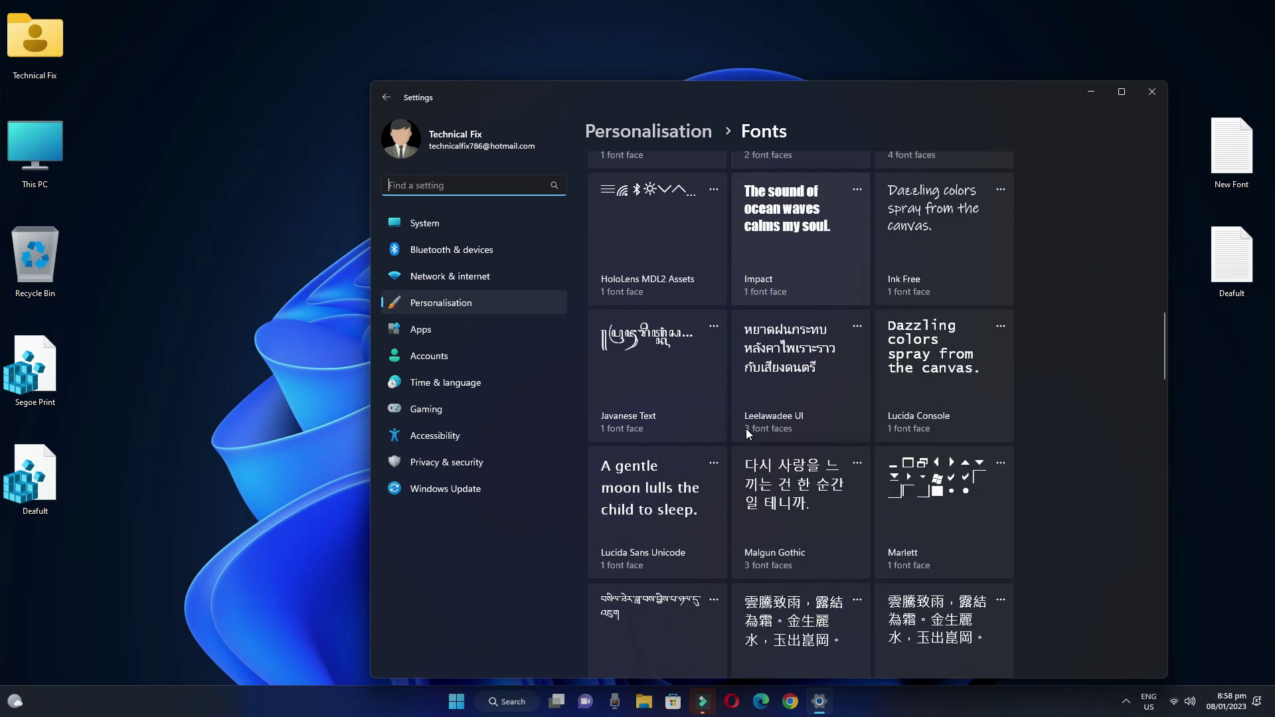
scroll(747, 428, "down", 11)
scroll(751, 409, "up", 20)
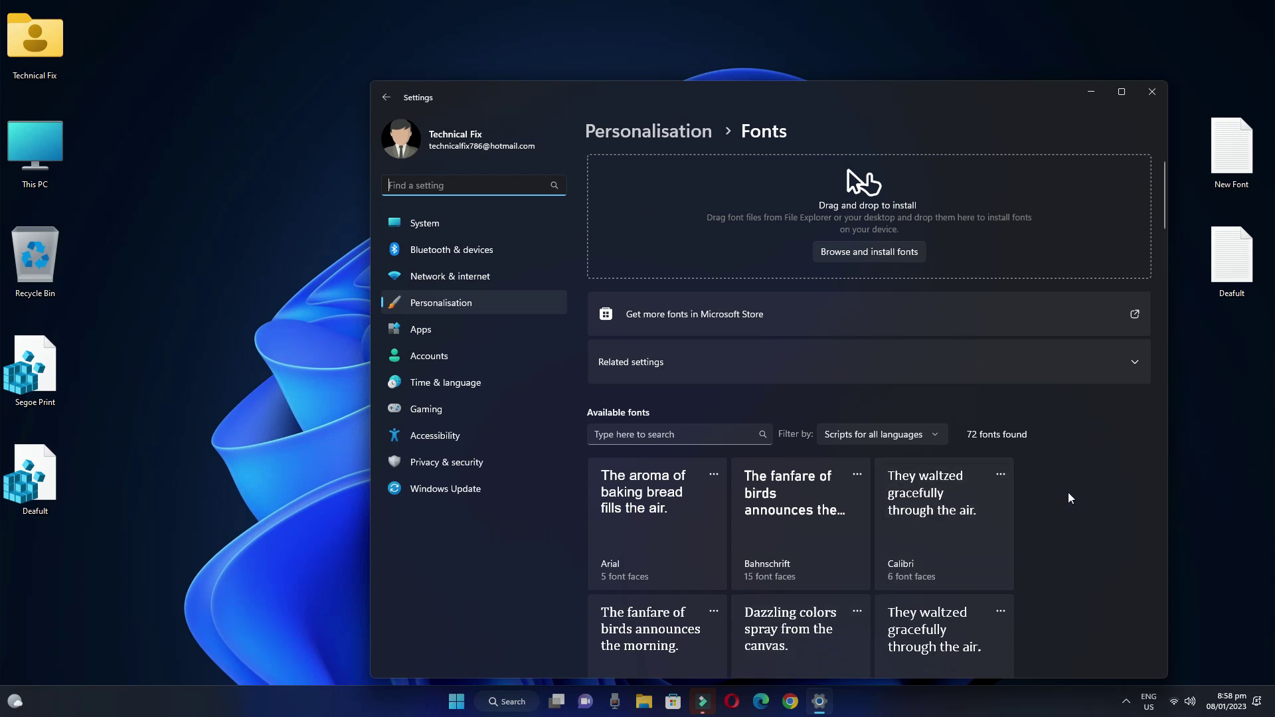
Open the Microsoft Store's font collection from the Fonts settings and browse the free and paid fonts.
left_click(1136, 318)
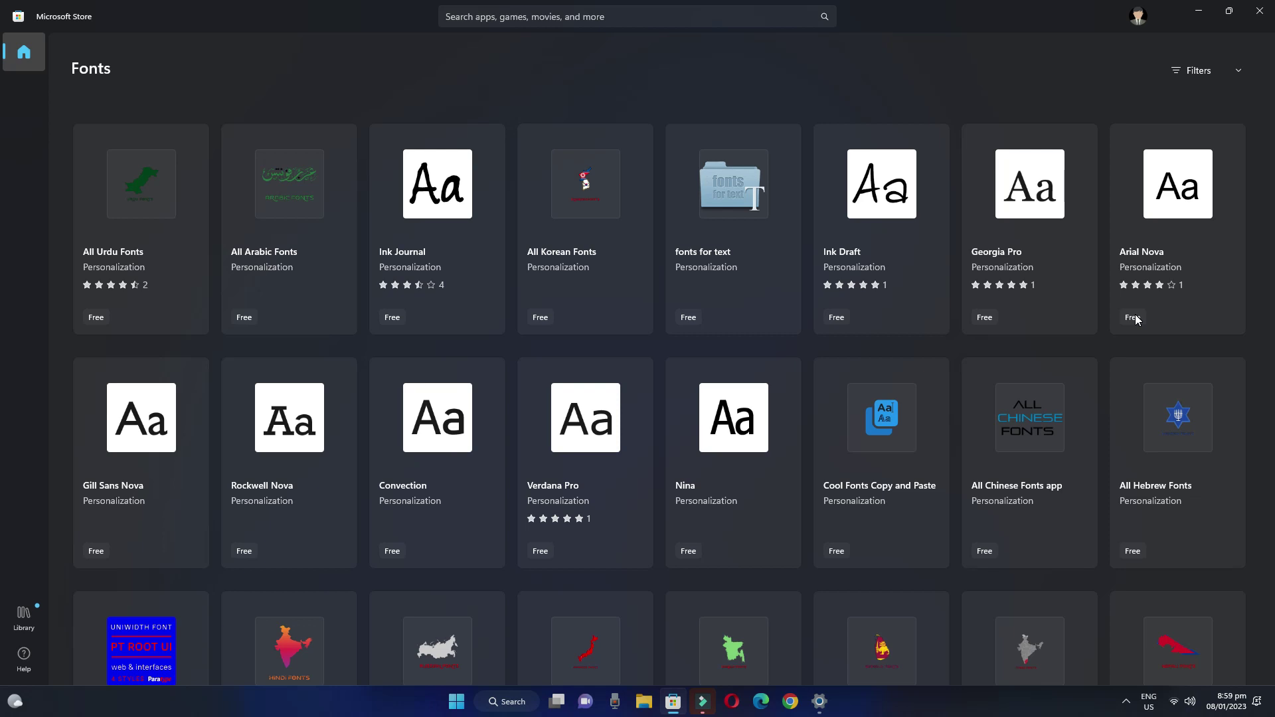
scroll(369, 238, "down", 6)
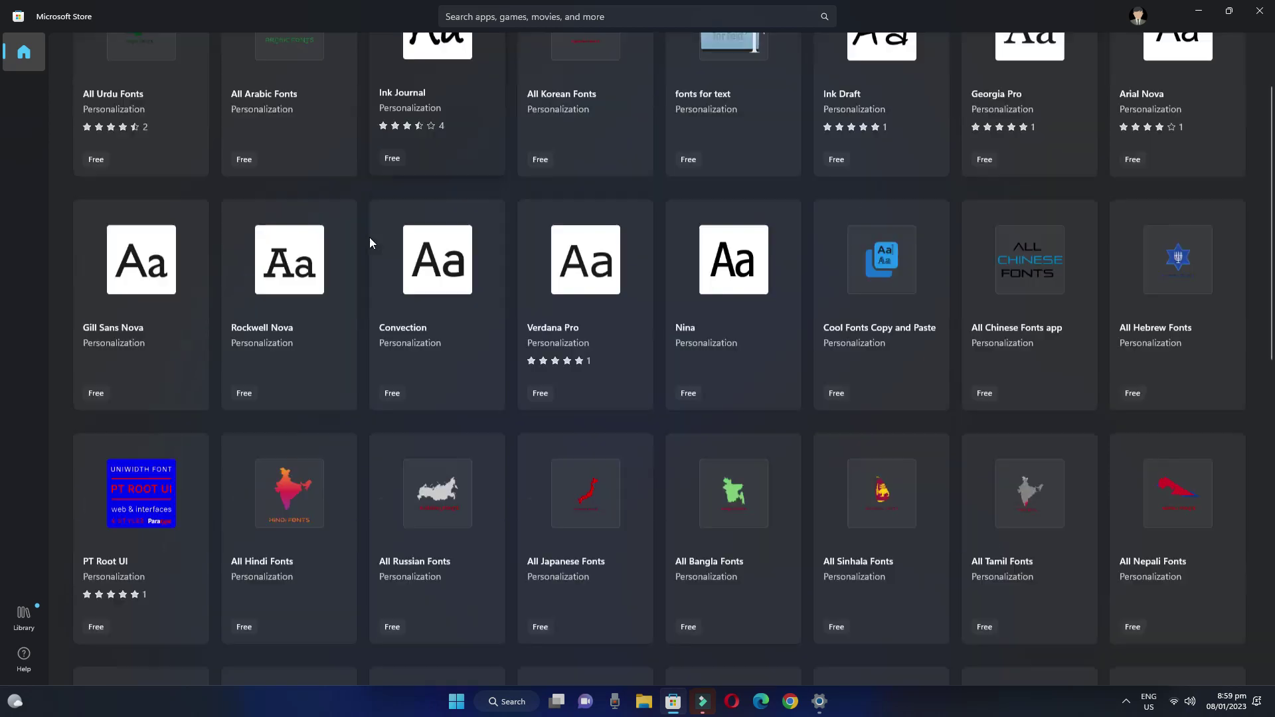
scroll(370, 244, "down", 3)
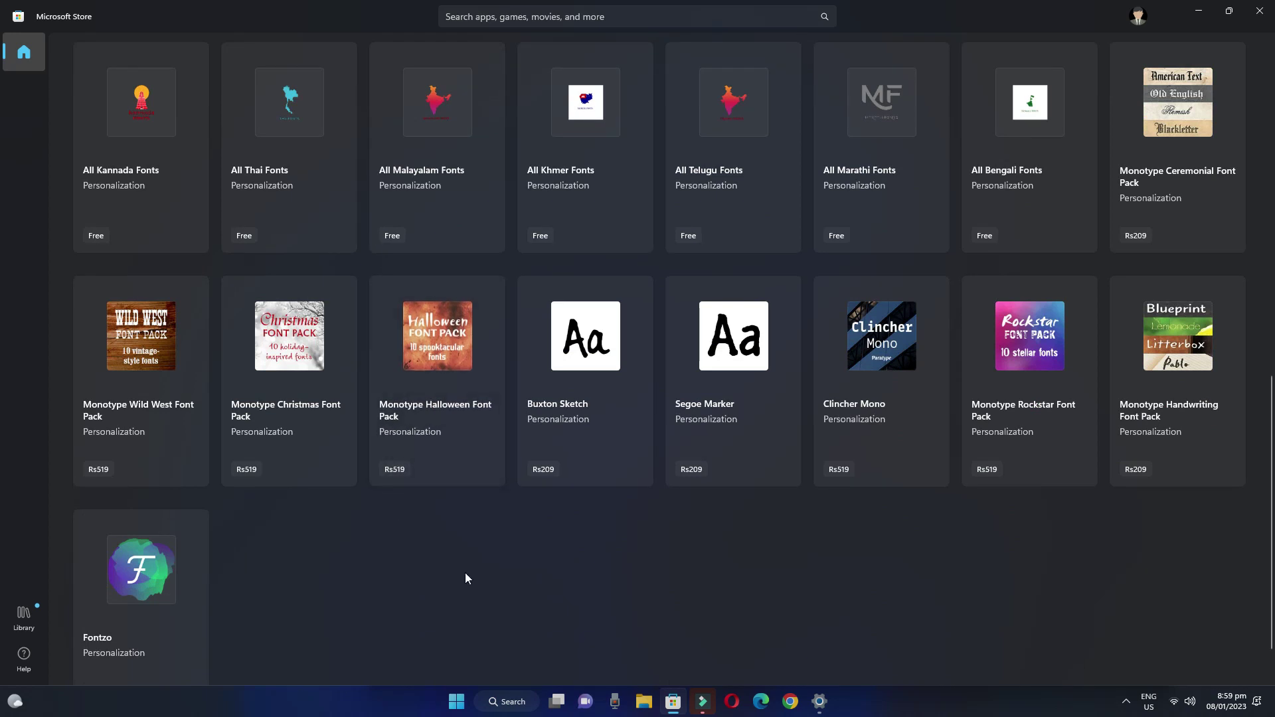
scroll(528, 472, "up", 8)
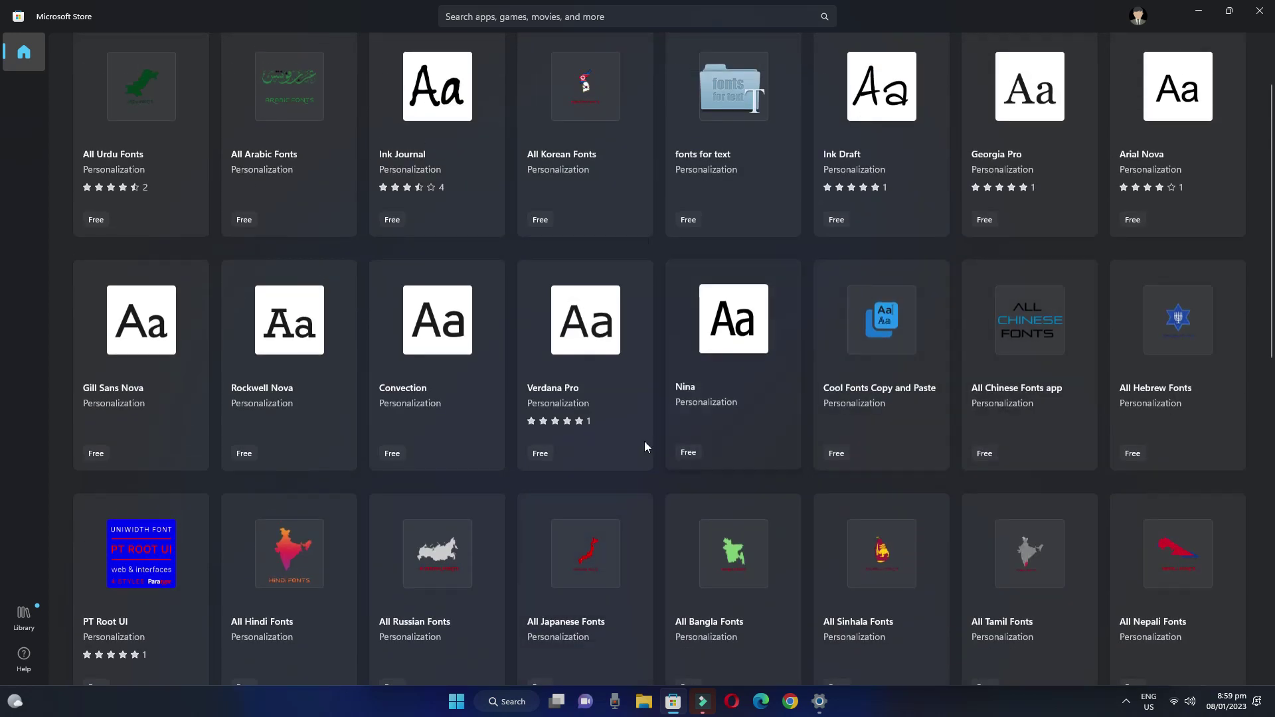
scroll(541, 261, "down", 7)
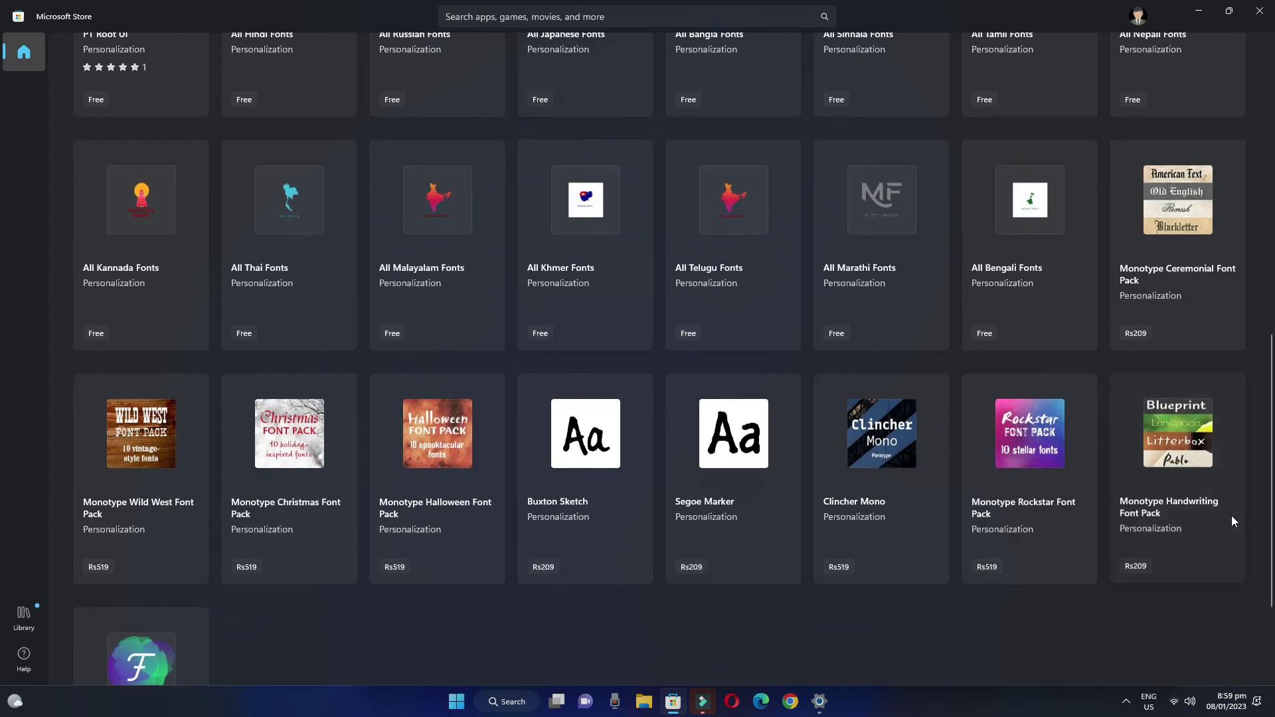
scroll(408, 489, "up", 6)
scroll(408, 490, "up", 2)
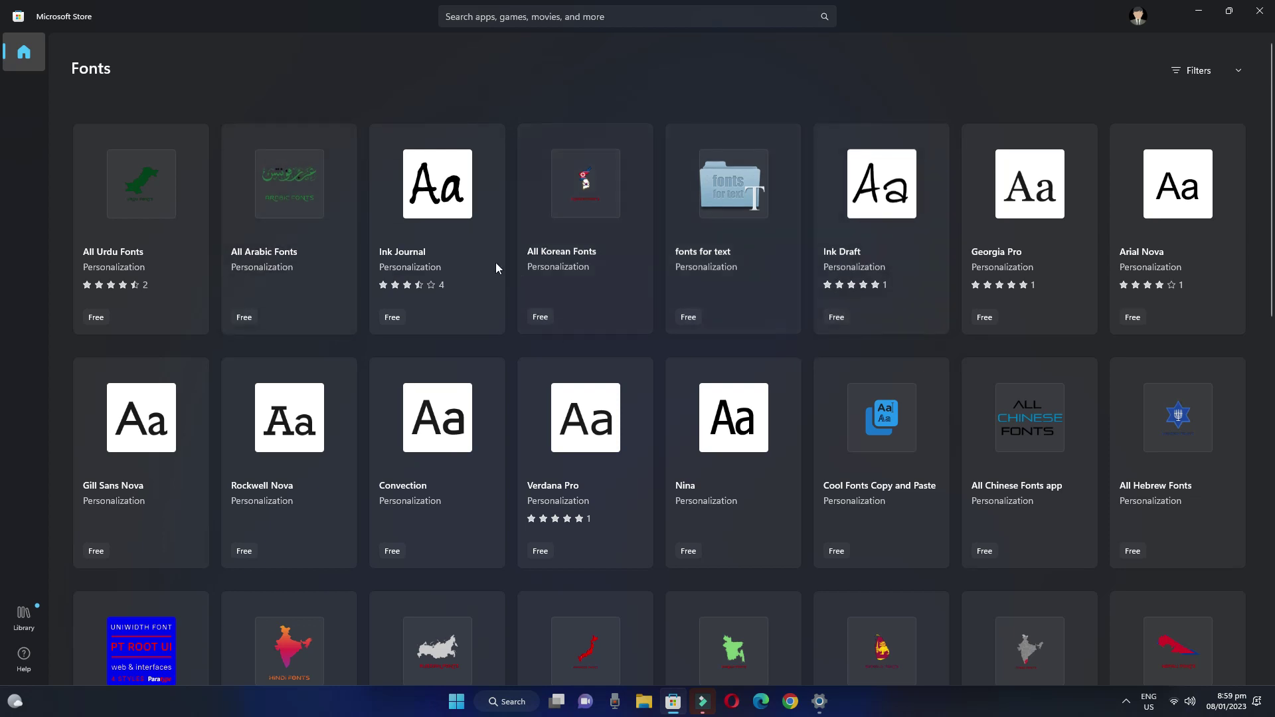
Install the free Ink Journal font from the Microsoft Store and review its product details.
left_click(446, 199)
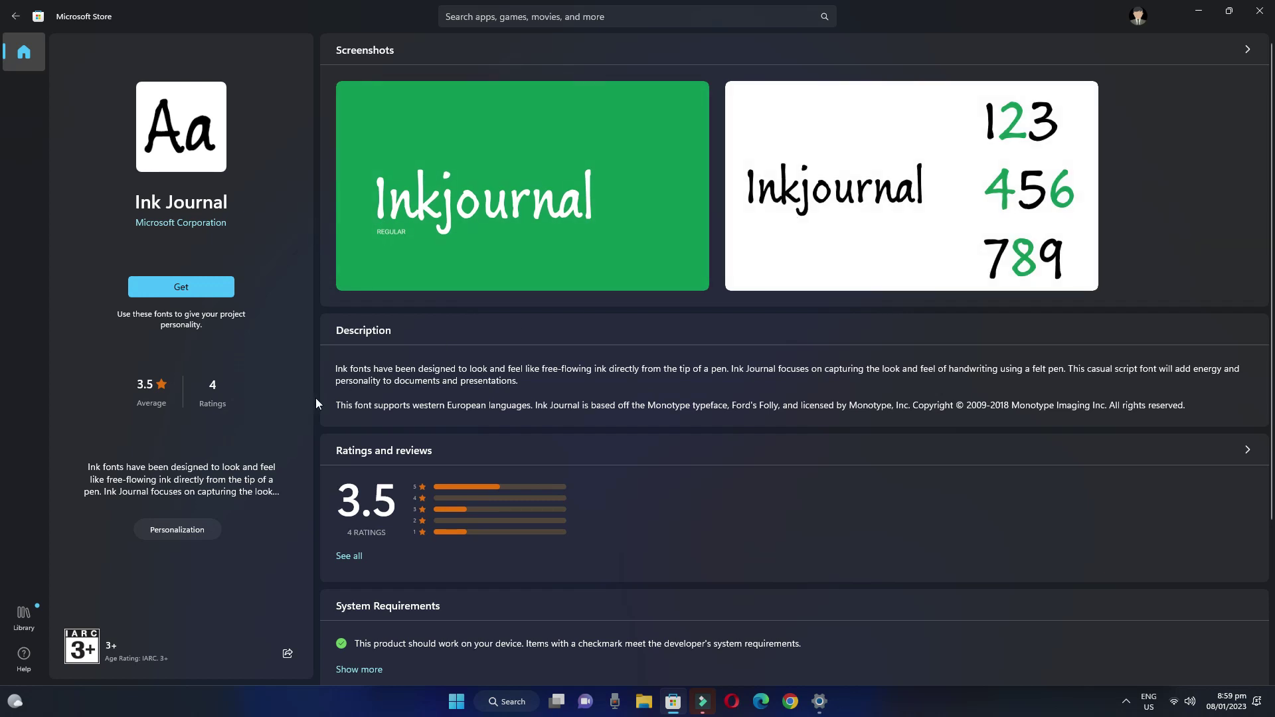
left_click(187, 281)
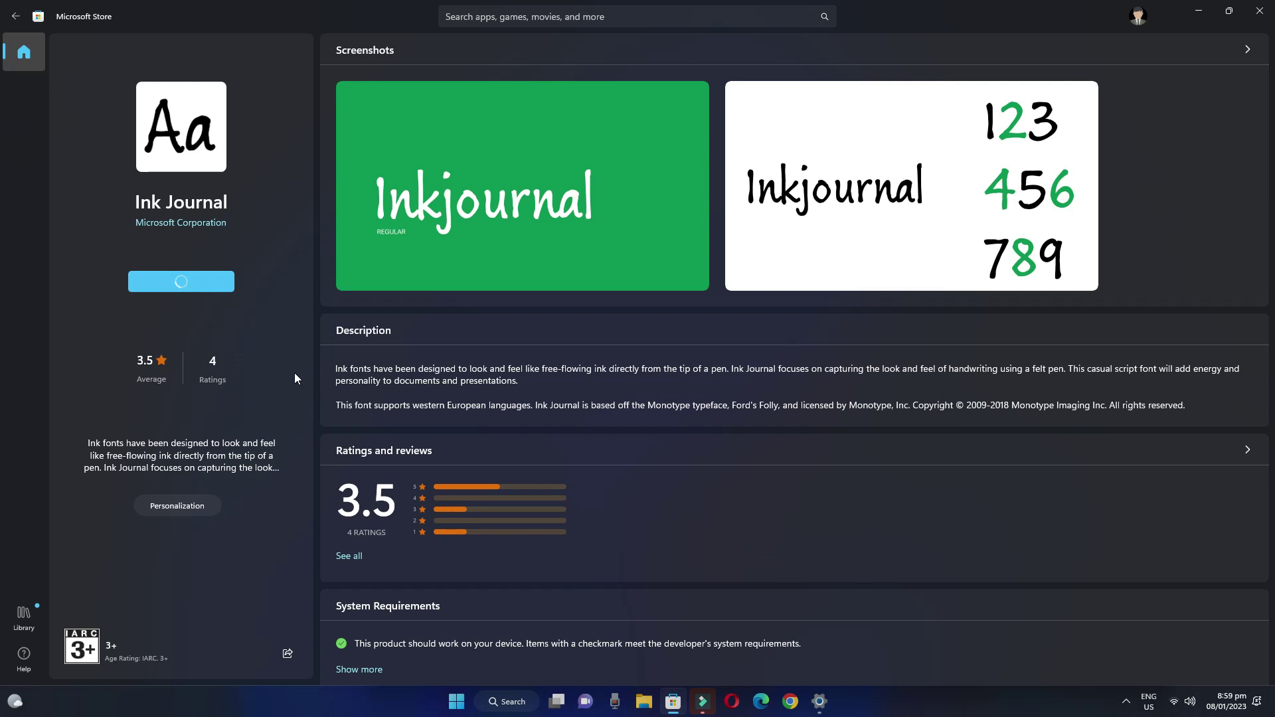
scroll(318, 412, "down", 1)
scroll(318, 417, "down", 3)
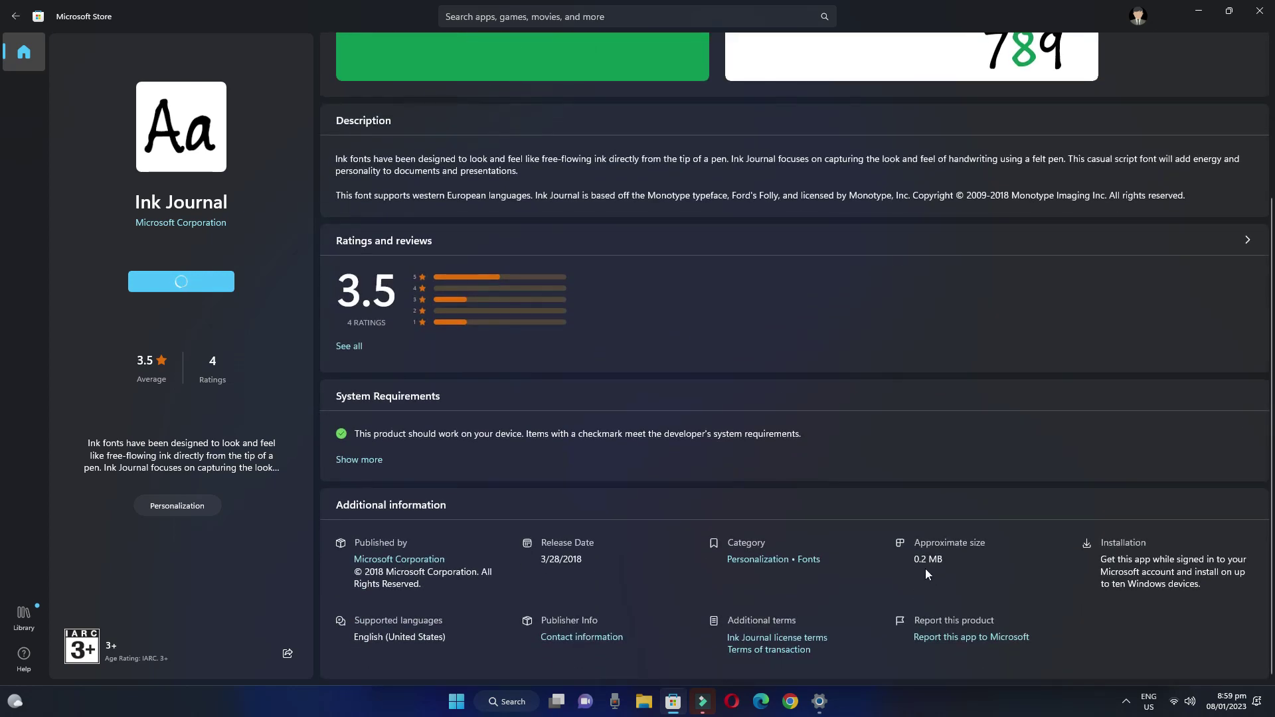
scroll(915, 562, "up", 3)
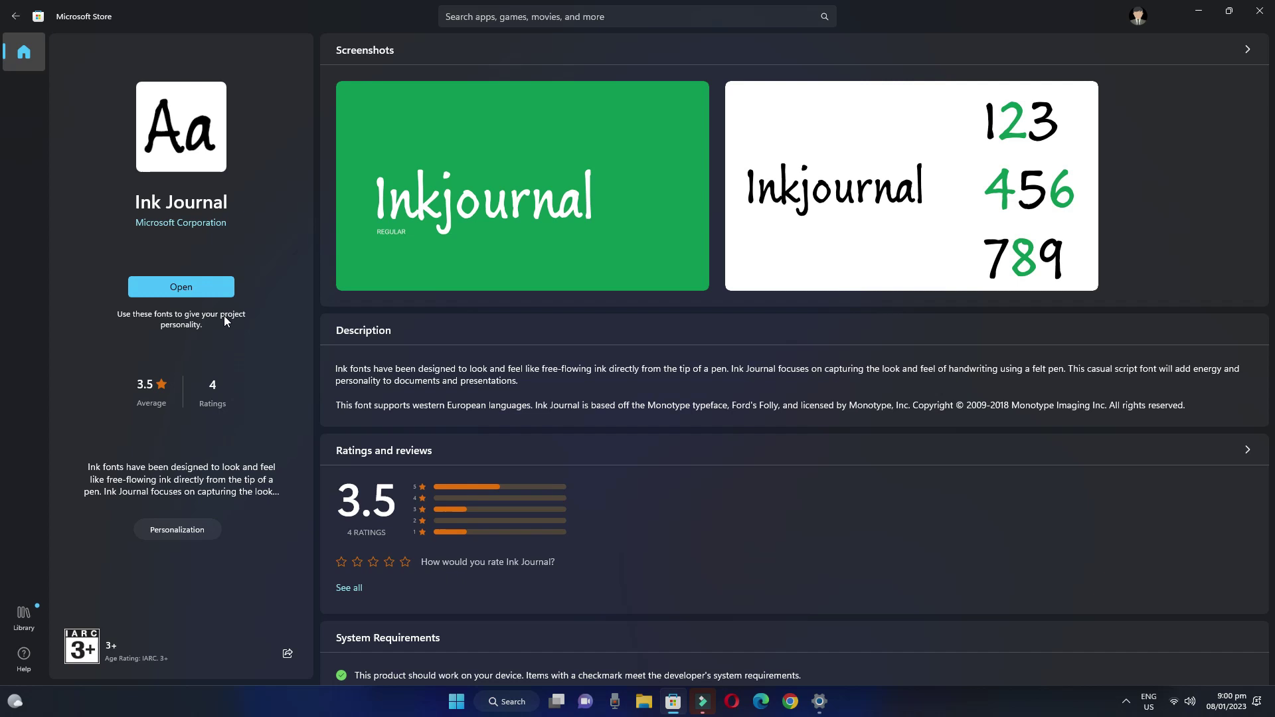
Open the installed Ink Journal font in the Fonts settings, browse the Store's font collection again, and close the Store.
left_click(163, 291)
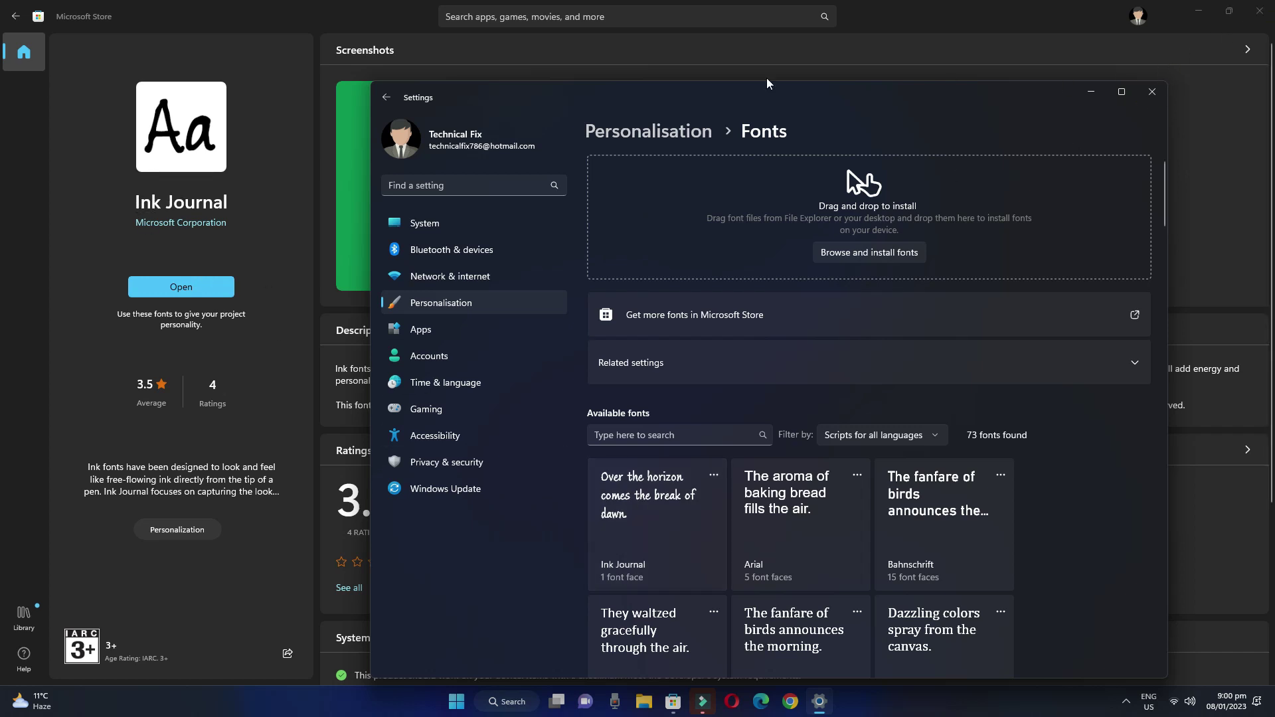
left_click(17, 20)
left_click(17, 20)
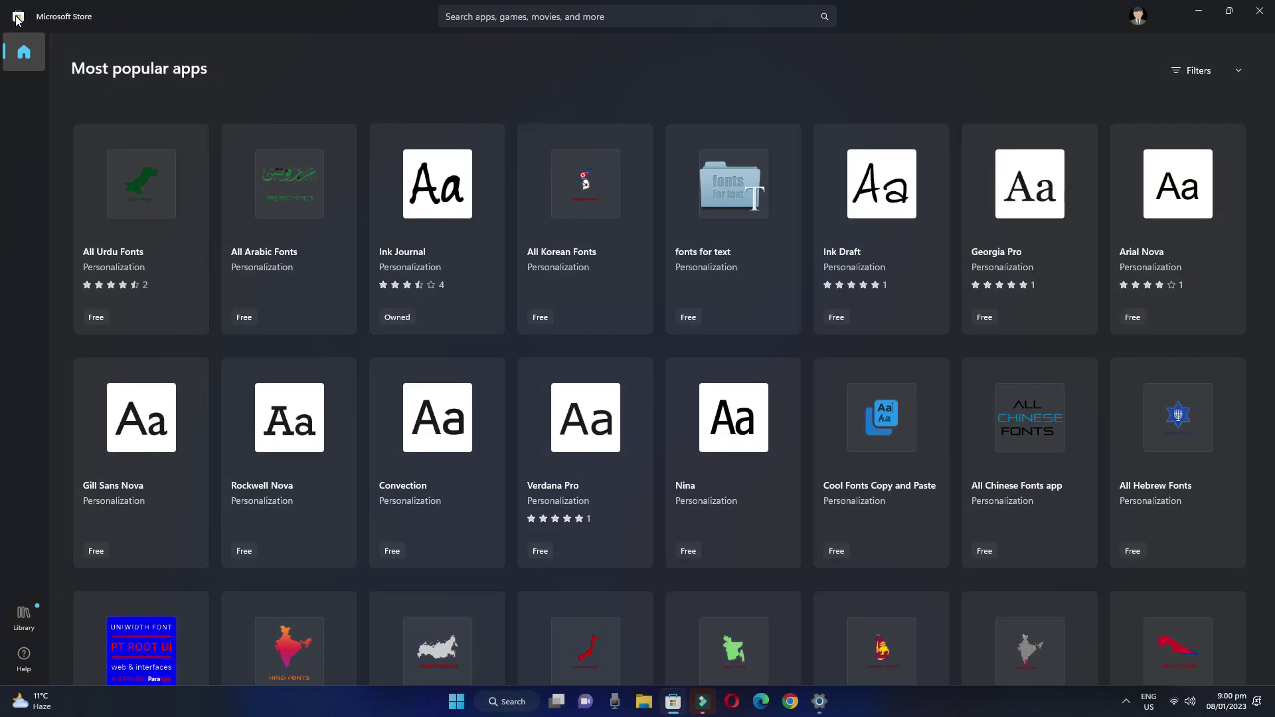
scroll(507, 322, "down", 3)
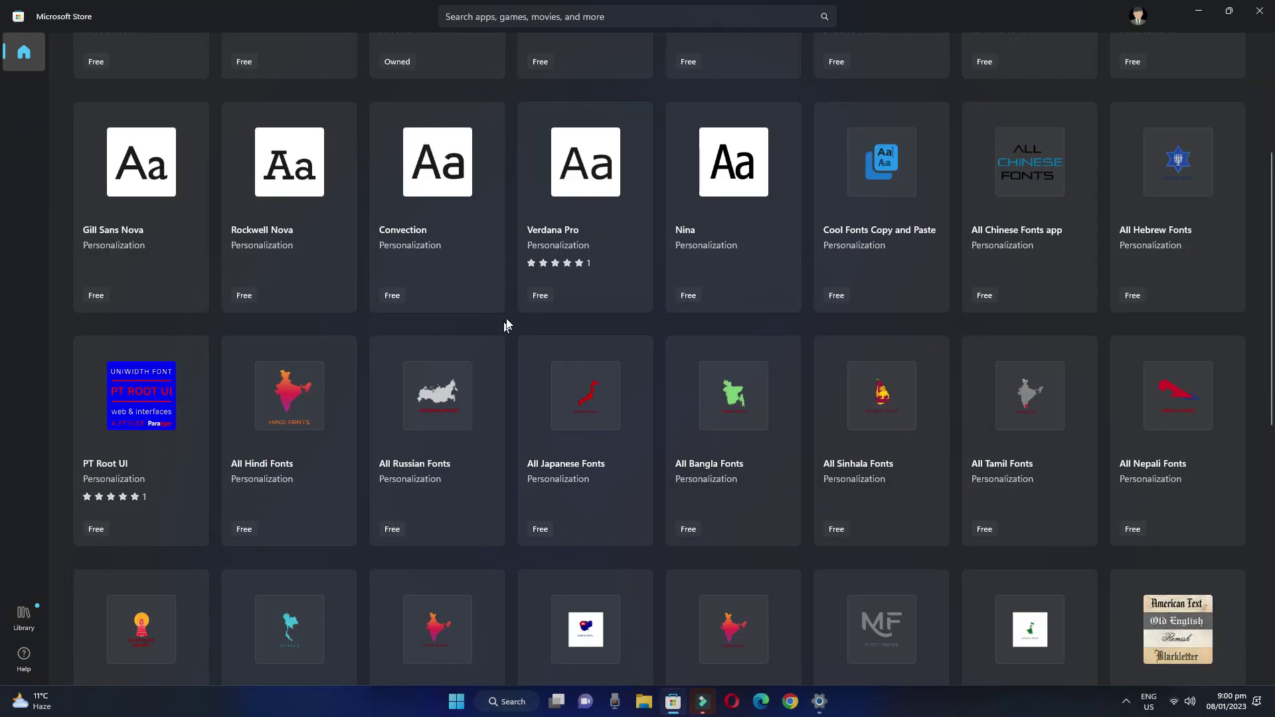
left_click(1260, 11)
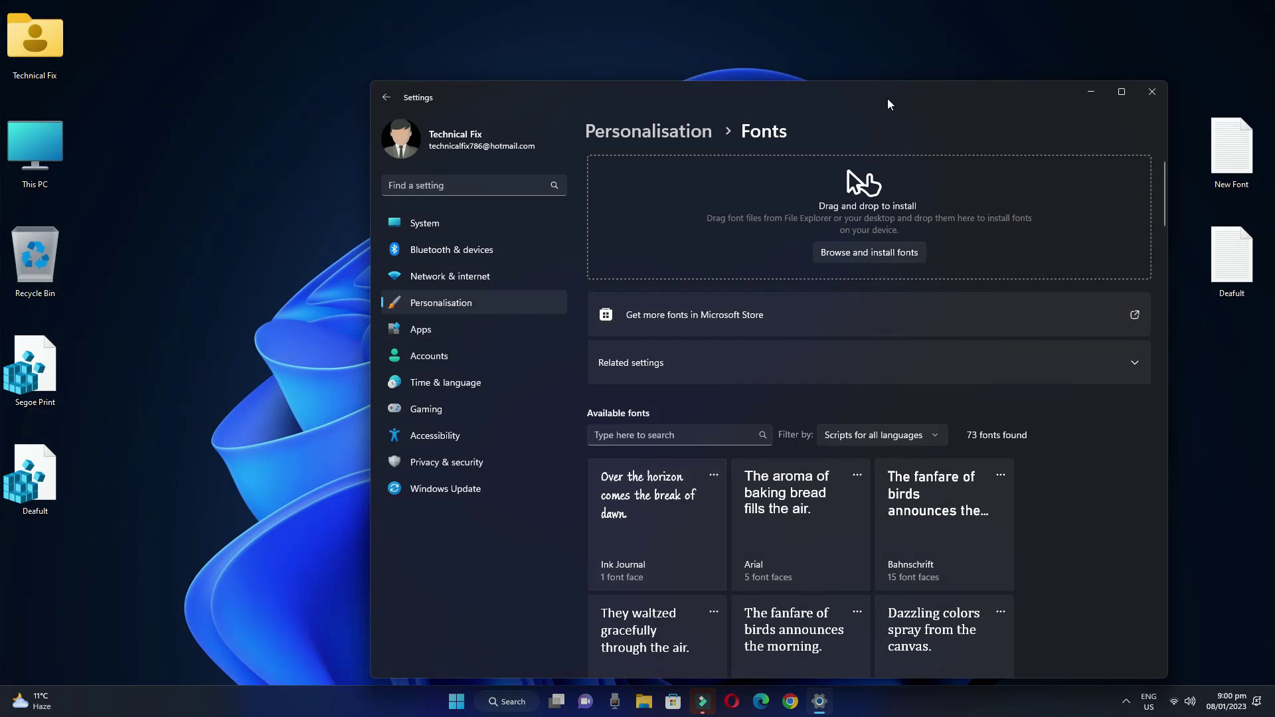
Open the Ink Journal font's details in the Fonts settings and set its preview size to 31 points.
left_click_drag(887, 98, 858, 44)
left_click(606, 488)
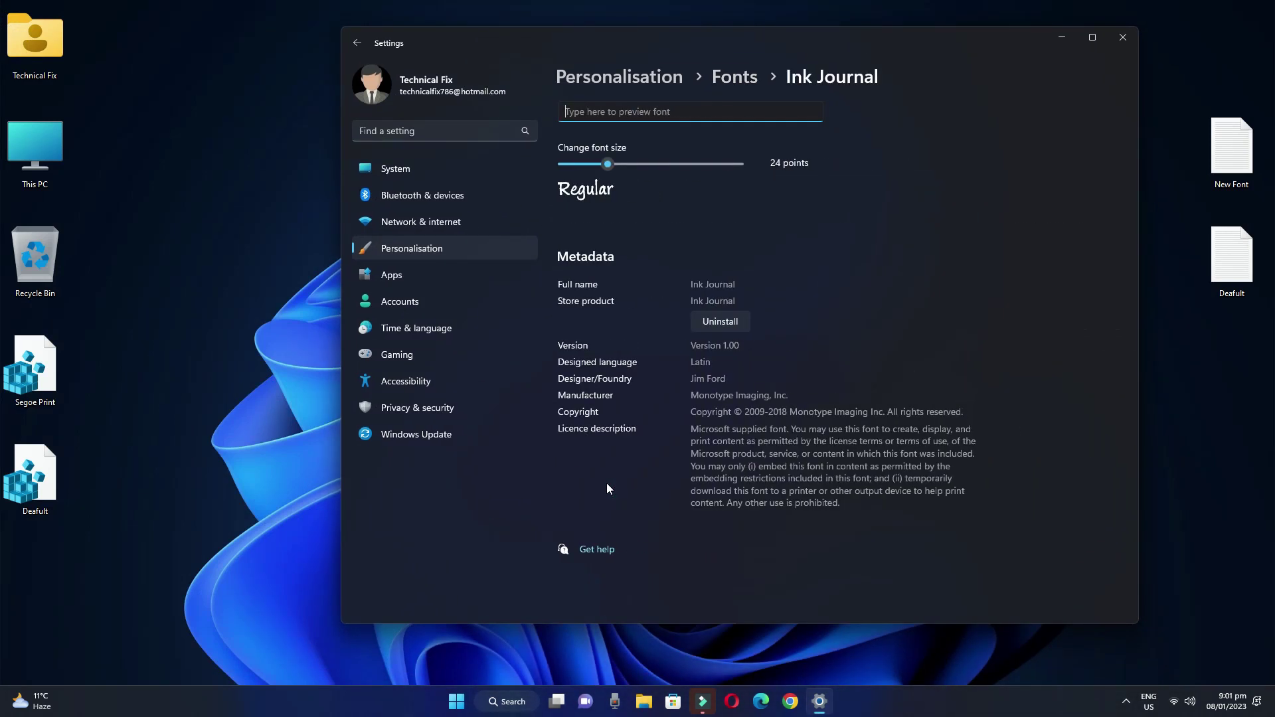
left_click_drag(608, 164, 626, 183)
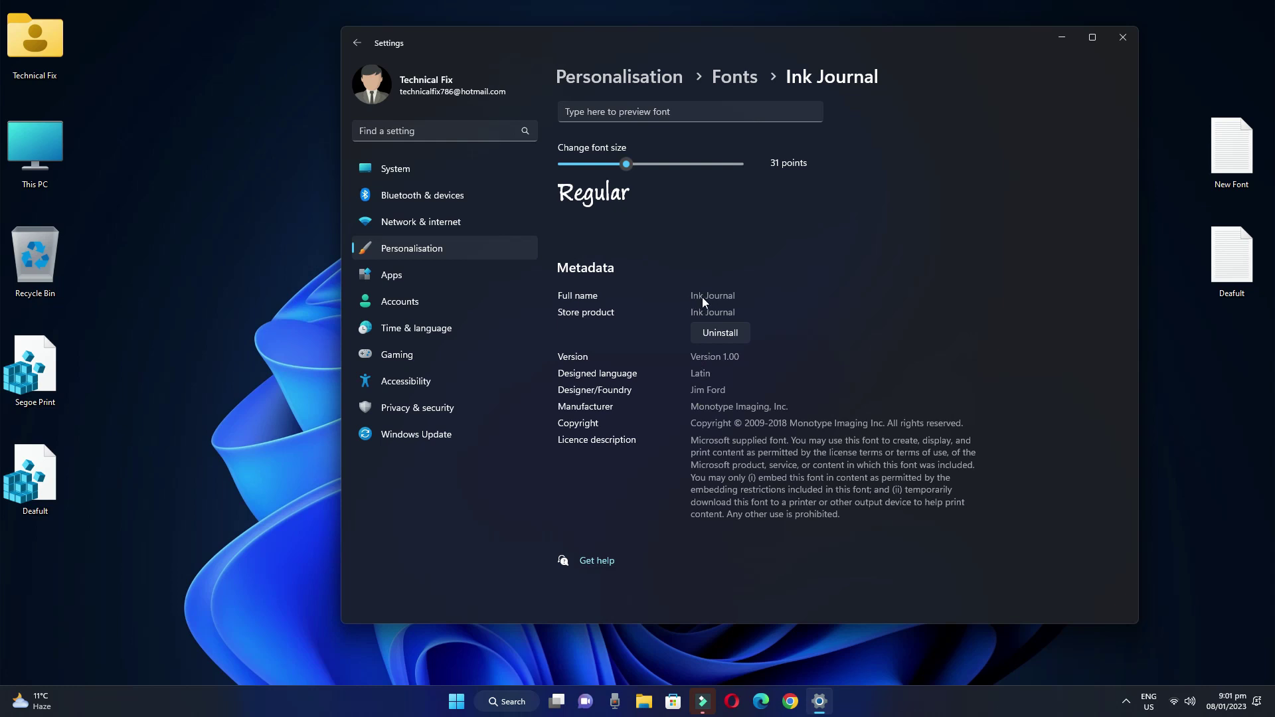
Open the New Font text file beside the font's details page and replace the Font Name placeholder with Ink Journal.
double_click(1225, 127)
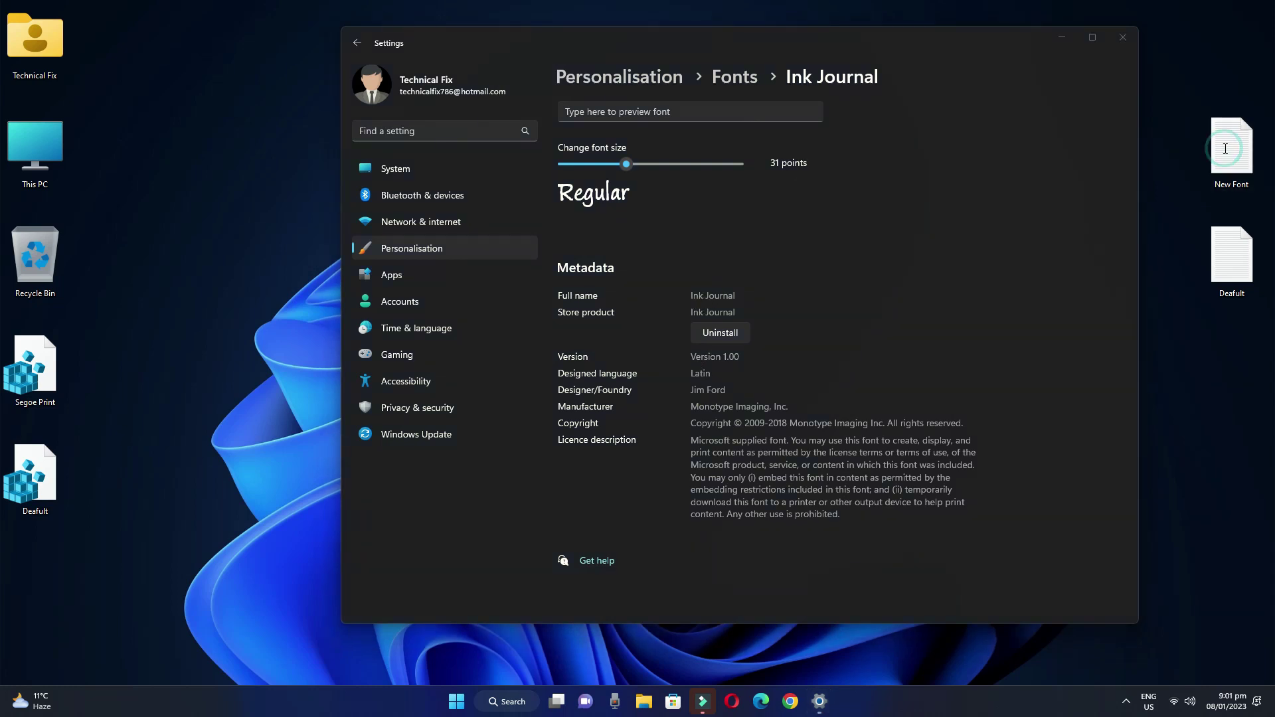
left_click(738, 35)
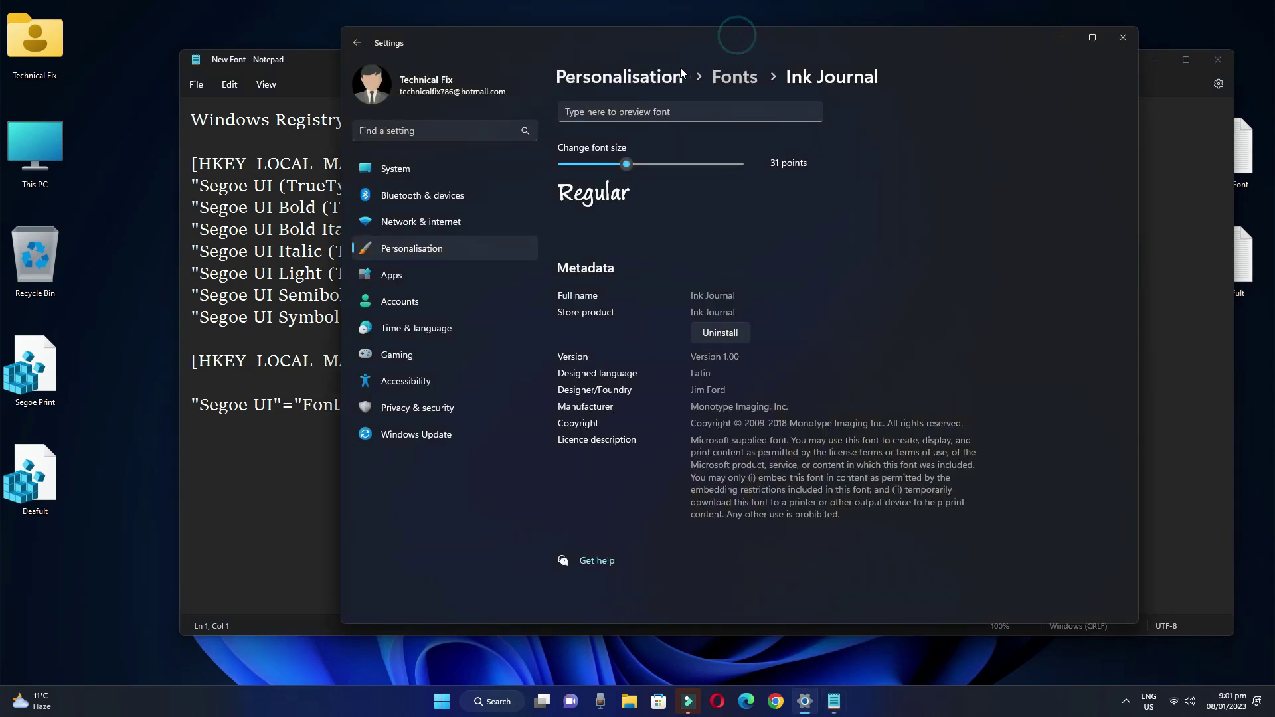
left_click_drag(306, 60, 951, 378)
left_click_drag(800, 43, 465, 3)
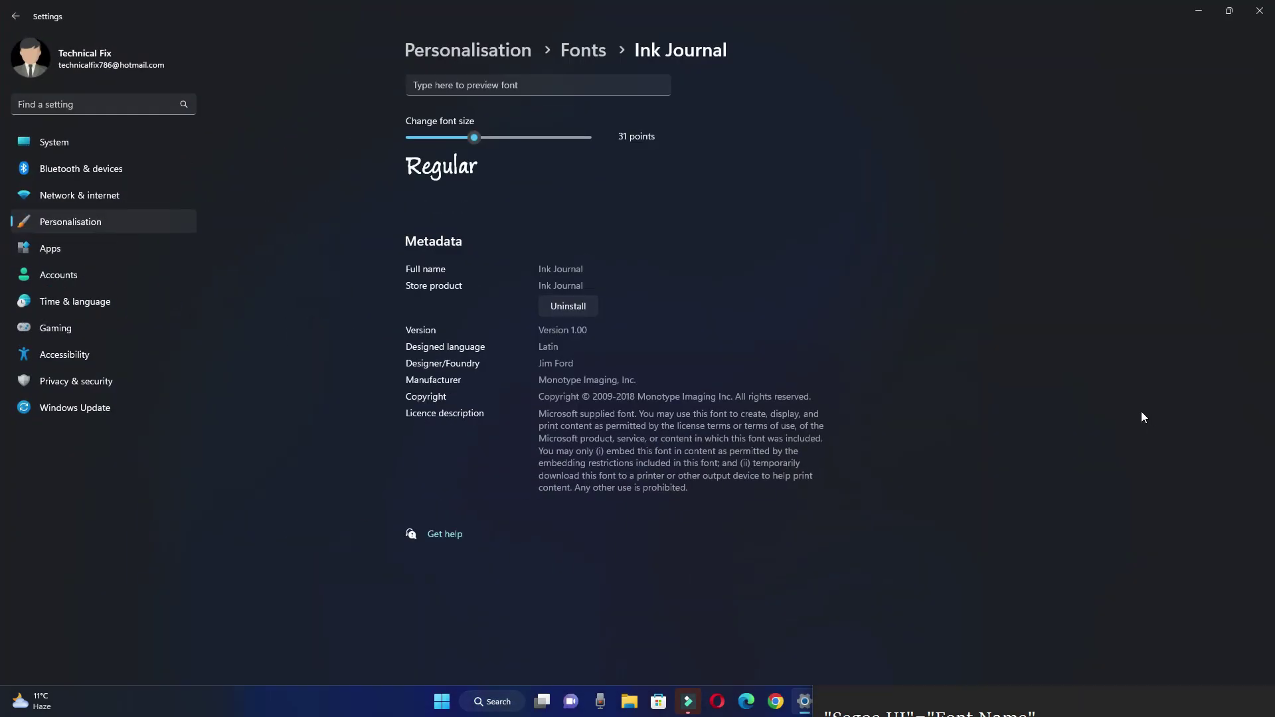
left_click(1221, 13)
left_click_drag(885, 39, 548, 38)
left_click_drag(1040, 374, 793, 57)
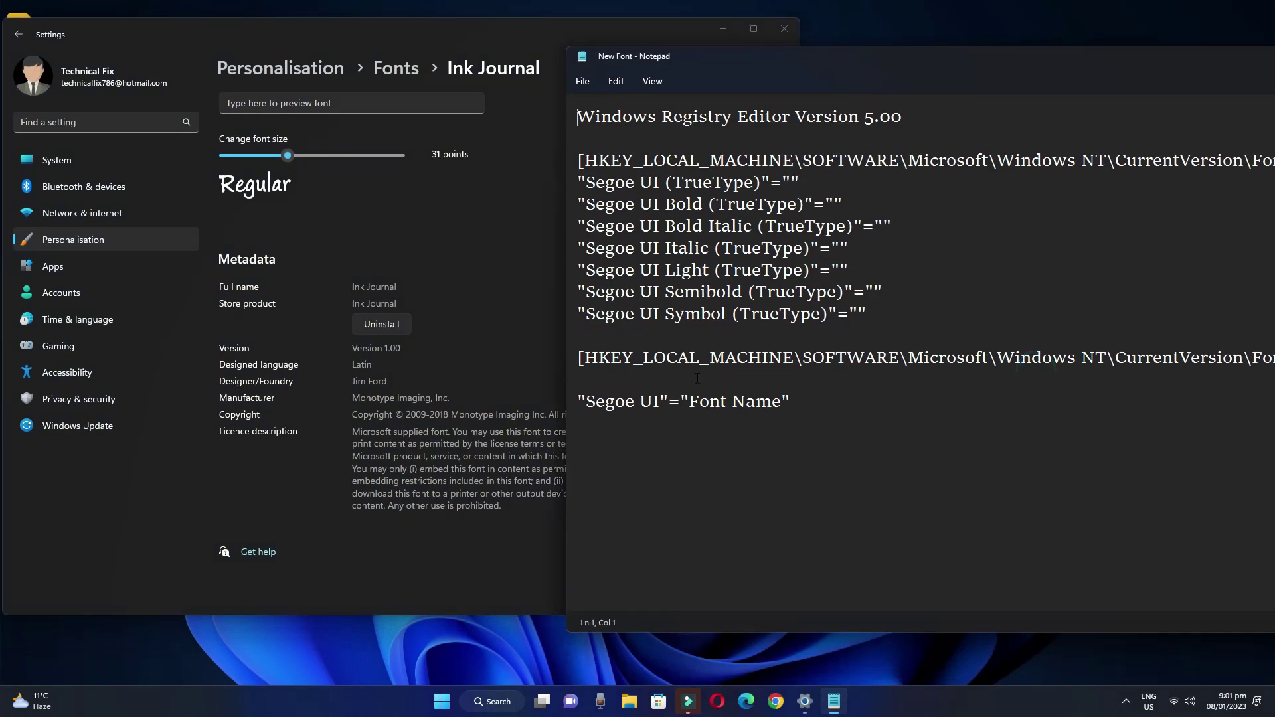
left_click_drag(690, 402, 781, 405)
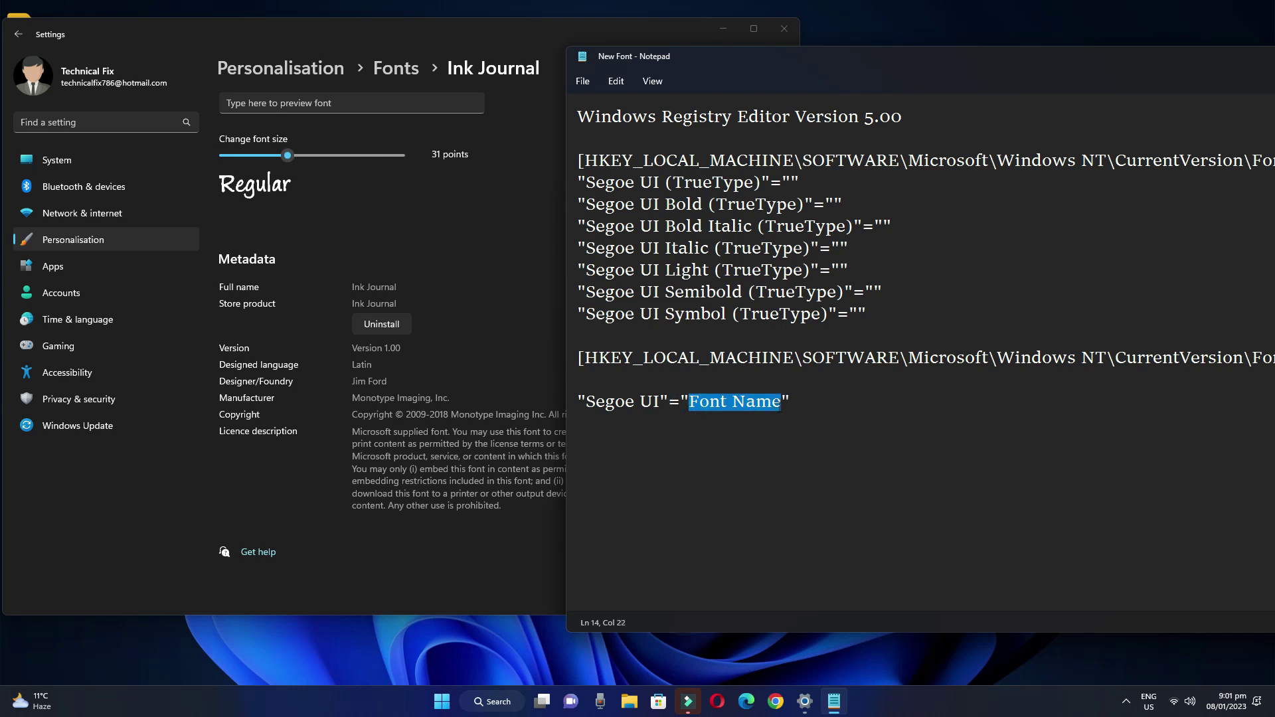
type("Ink Journal")
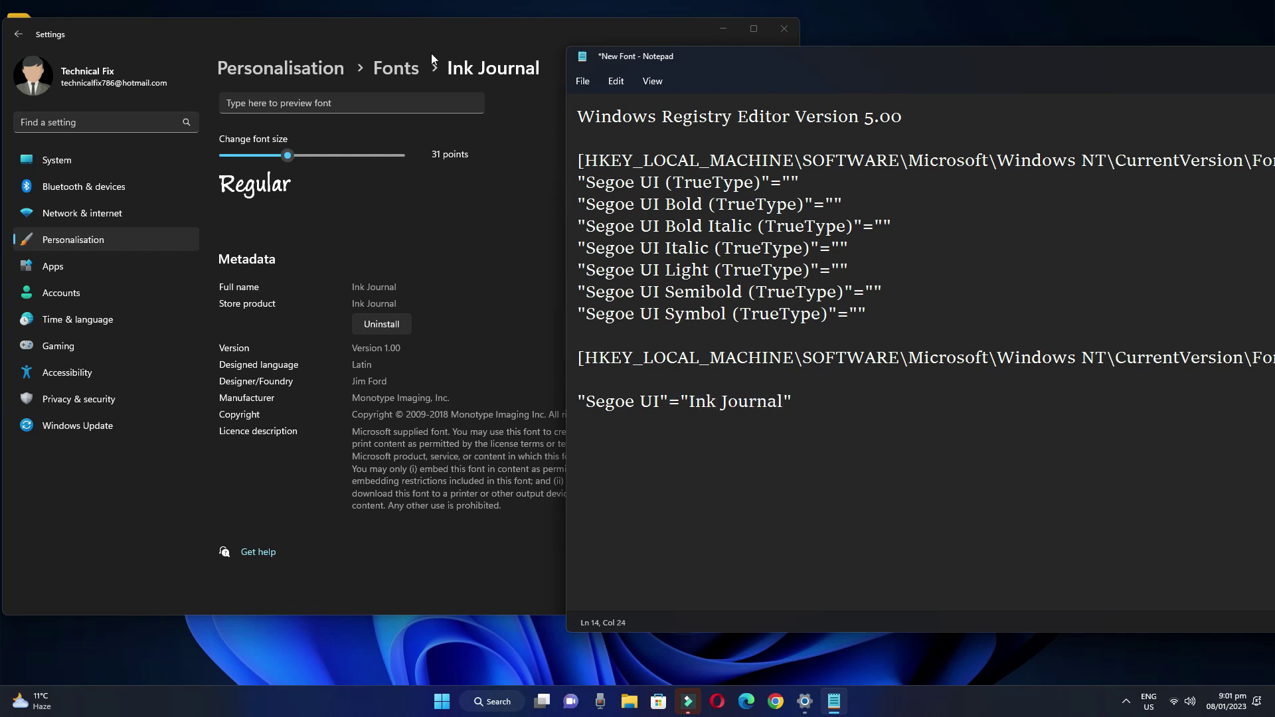
Save the edited text to the Desktop as Ink Journal.reg with the All files type, and close Notepad and Settings.
left_click(590, 83)
left_click(611, 189)
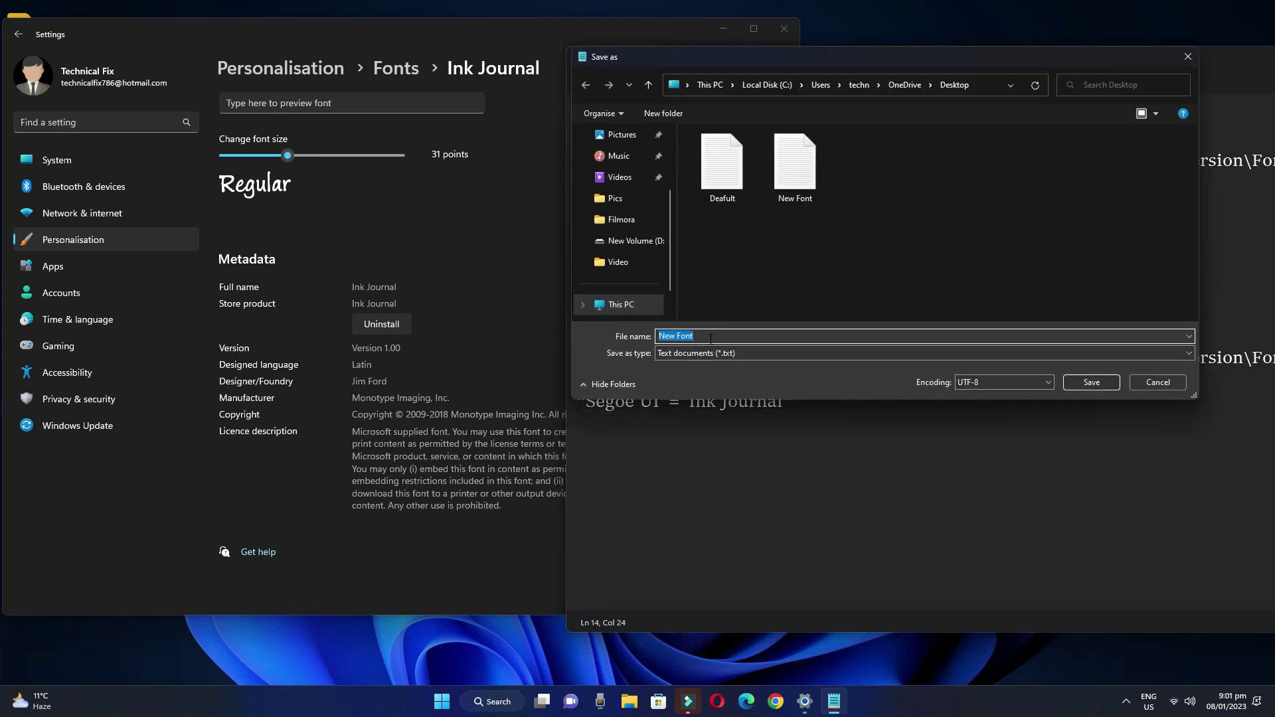
type("Ink Journal.reg")
left_click(859, 353)
left_click(797, 375)
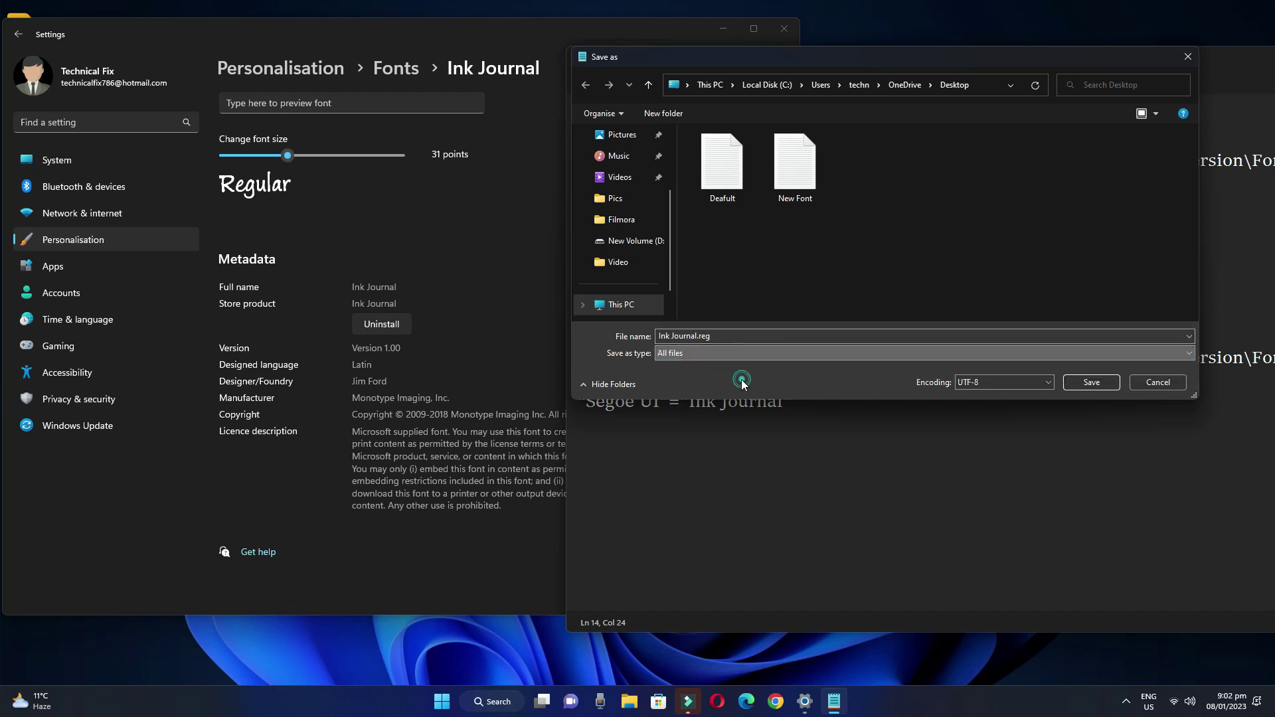
scroll(651, 180, "up", 2)
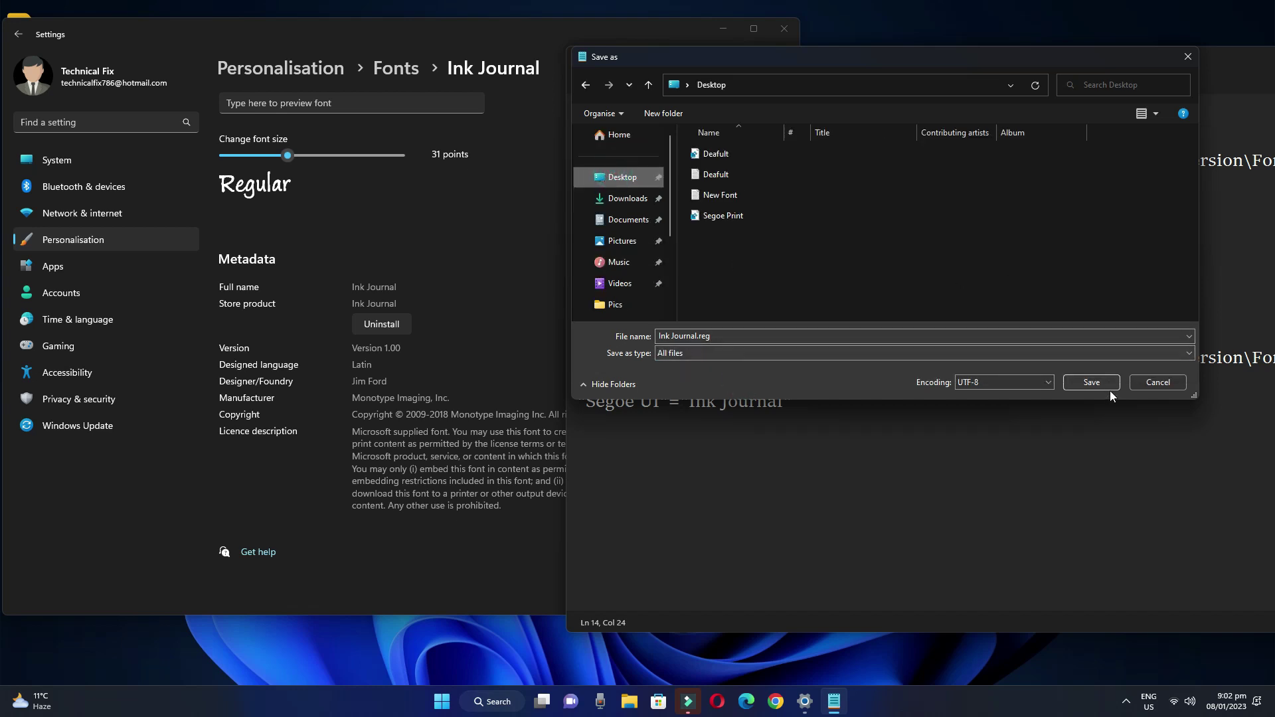
left_click(1095, 384)
left_click_drag(1086, 56, 605, 52)
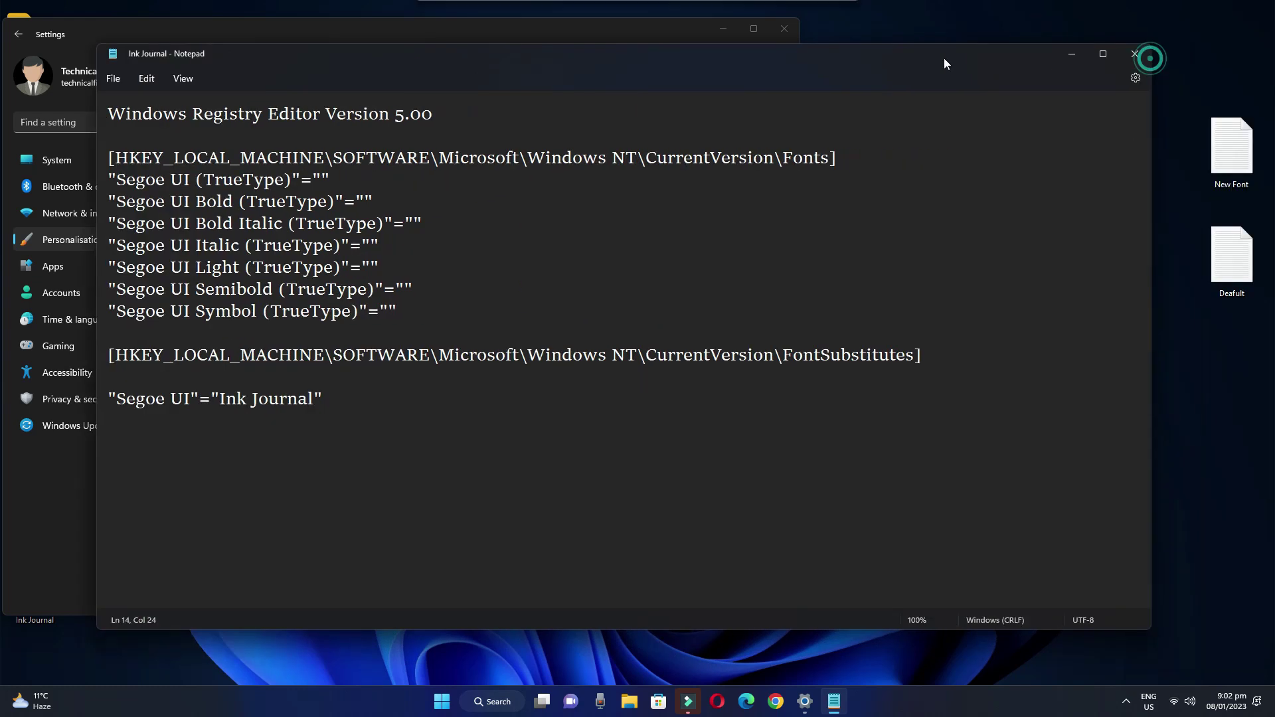
left_click(1136, 54)
left_click(784, 28)
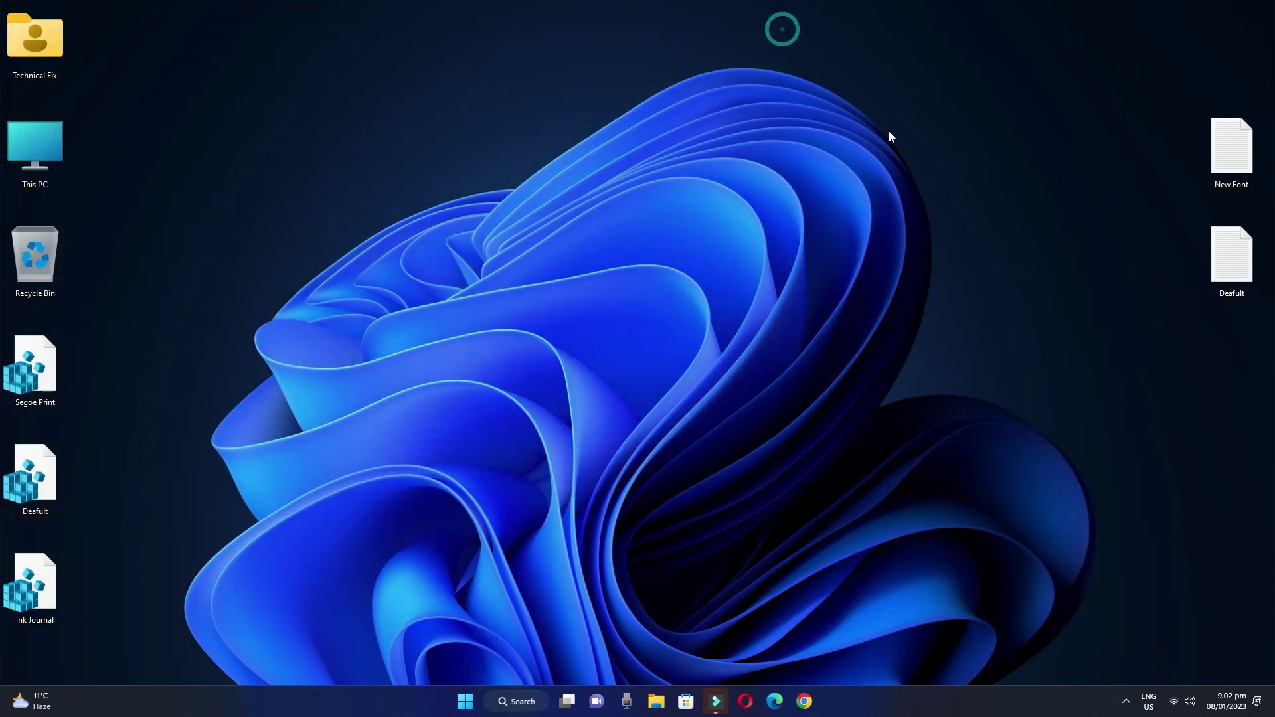
Merge the Ink Journal registry file from the desktop into the registry and dismiss the confirmation.
double_click(30, 592)
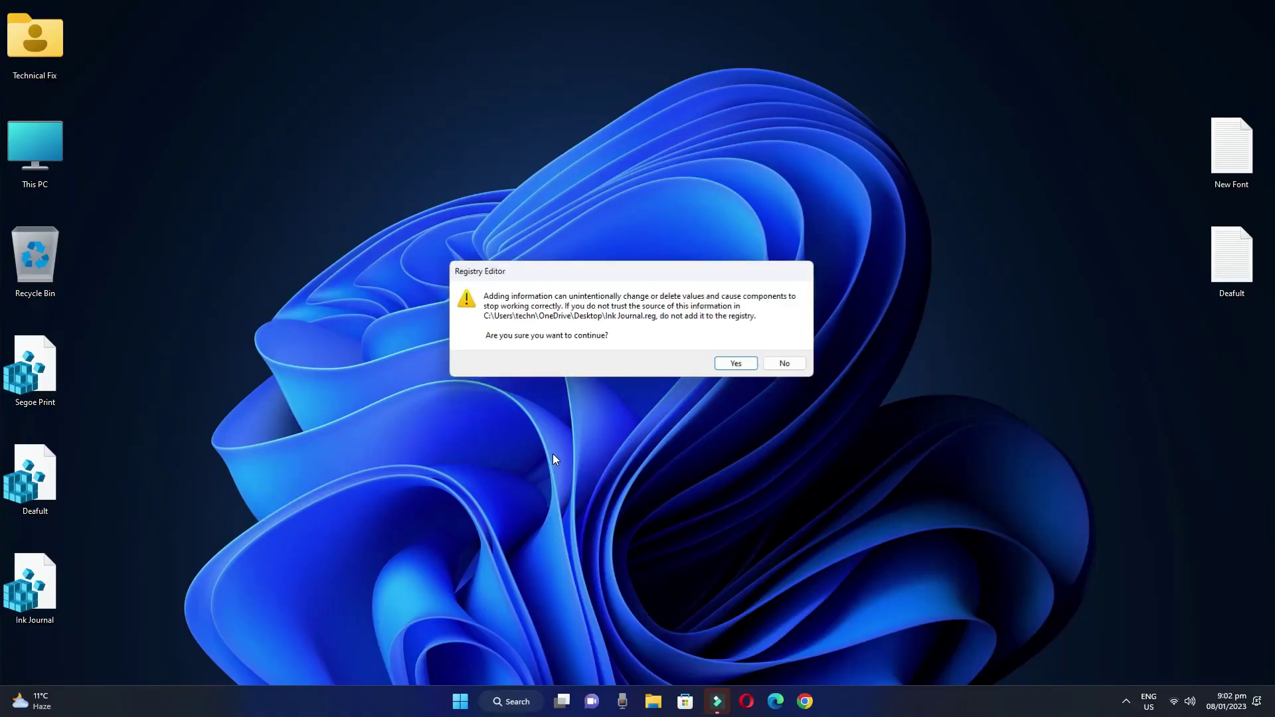
left_click(737, 364)
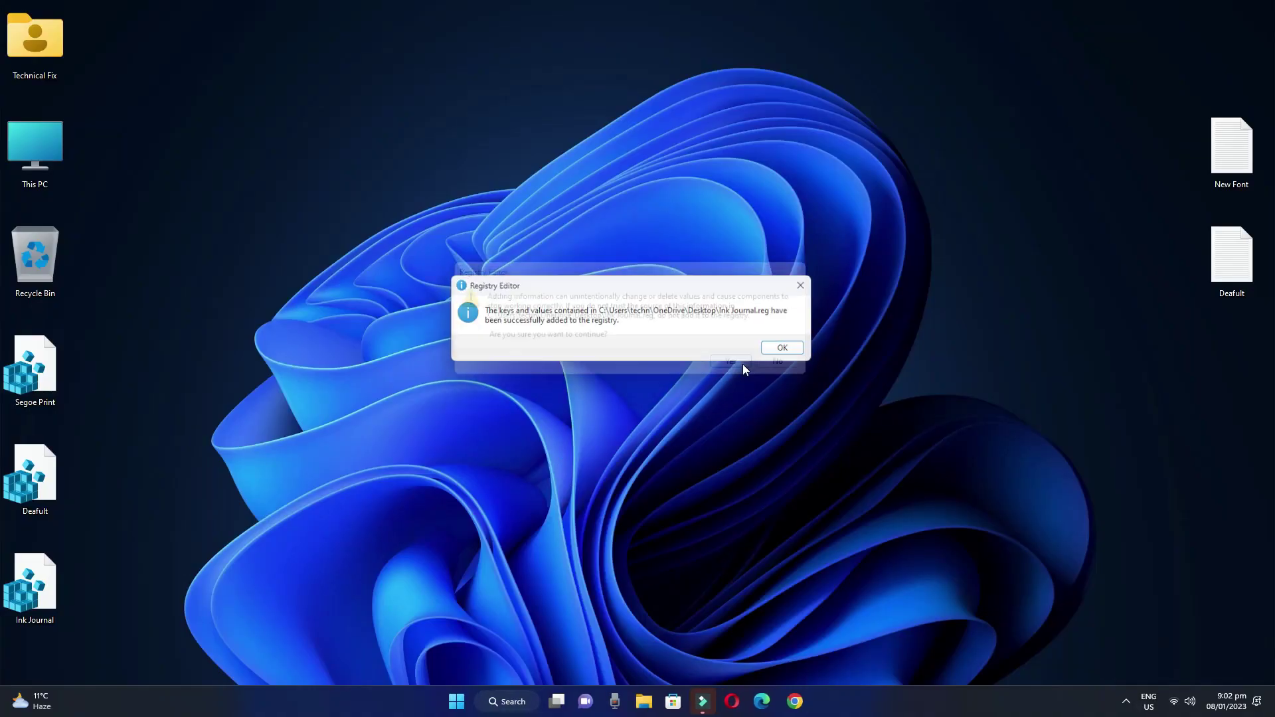
left_click(789, 348)
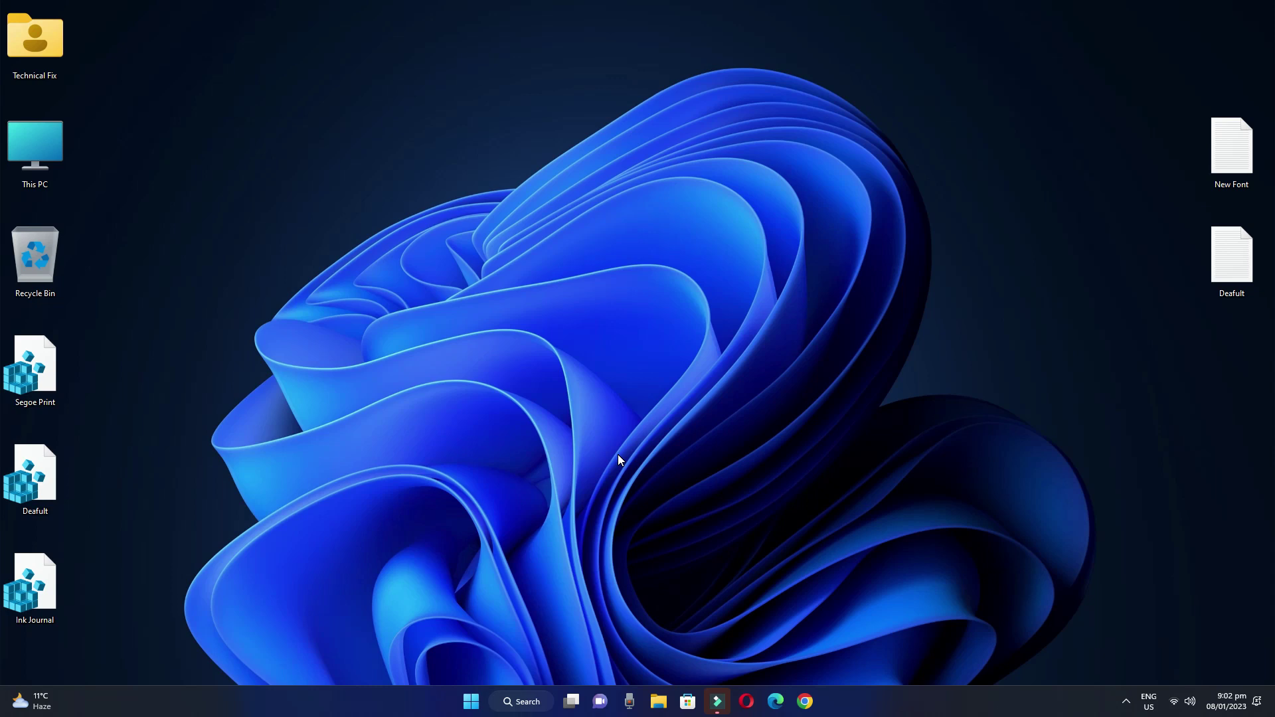
Restart the computer through the Shut Down Windows dialog to apply the new font.
key("alt+F4")
left_click(606, 267)
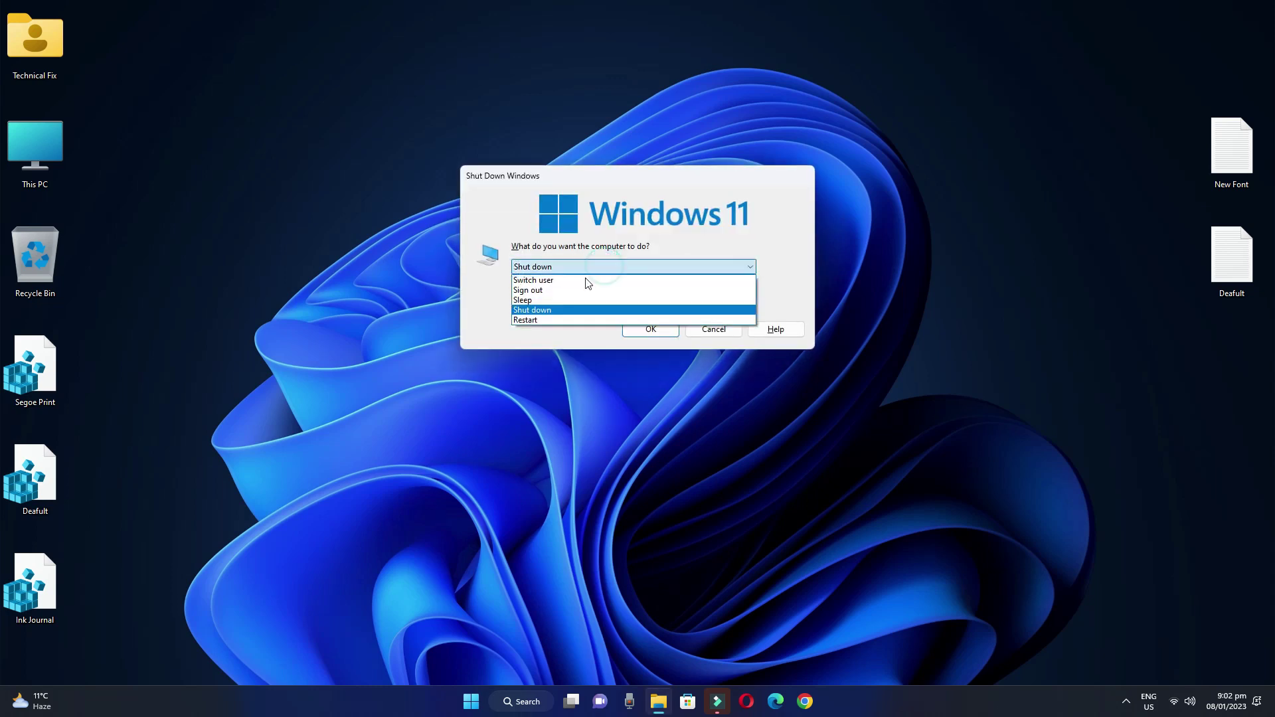
left_click(529, 318)
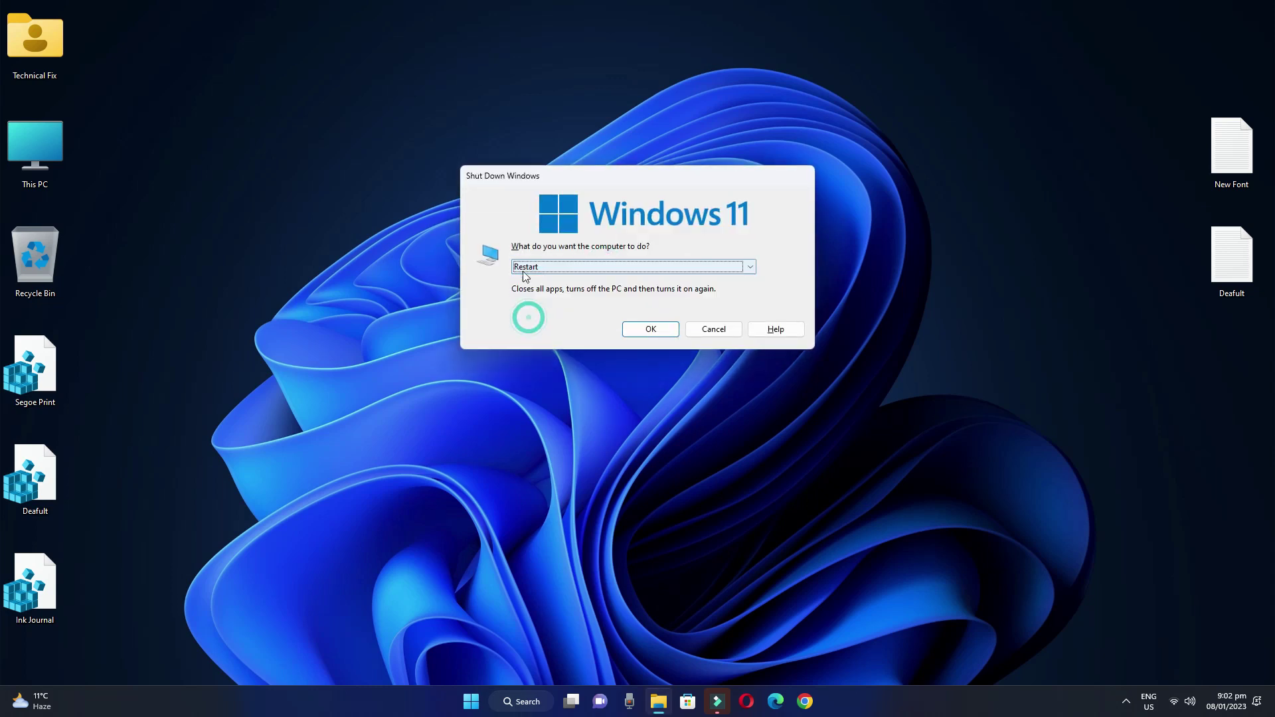
left_click(651, 329)
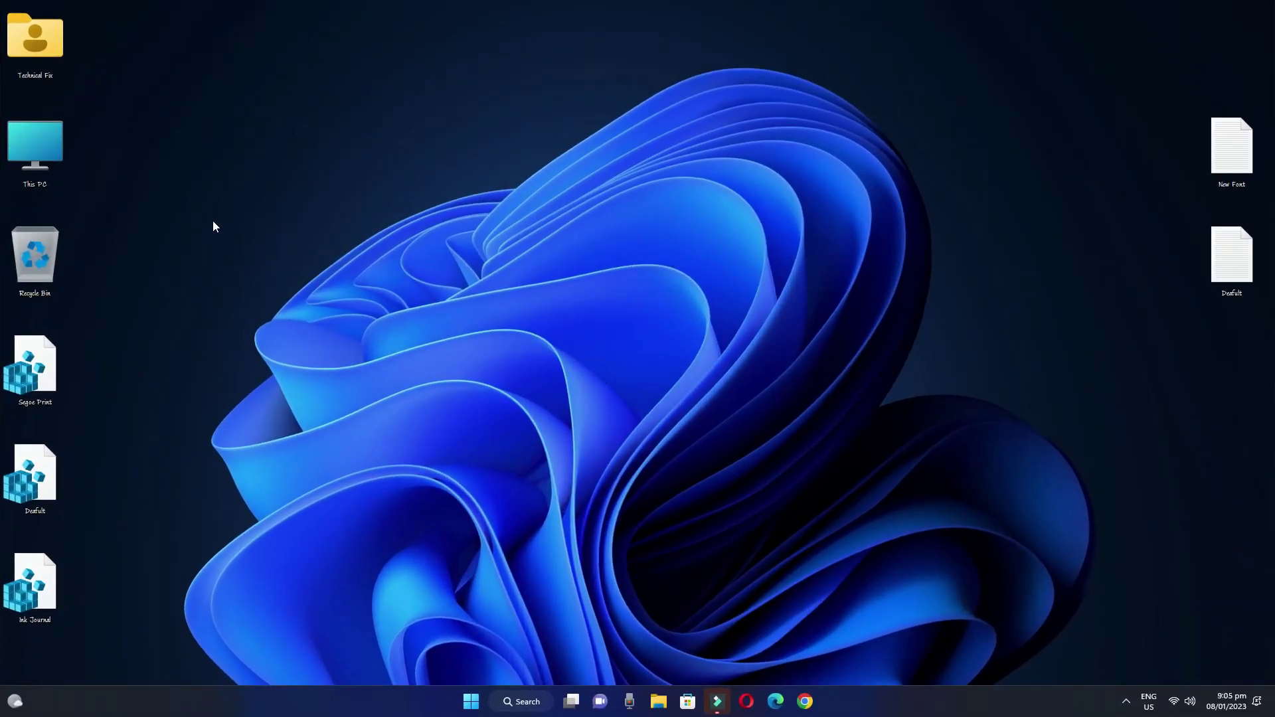
Examine the new system font in This PC and on the items in Local Disk (C:), and close the window.
double_click(30, 138)
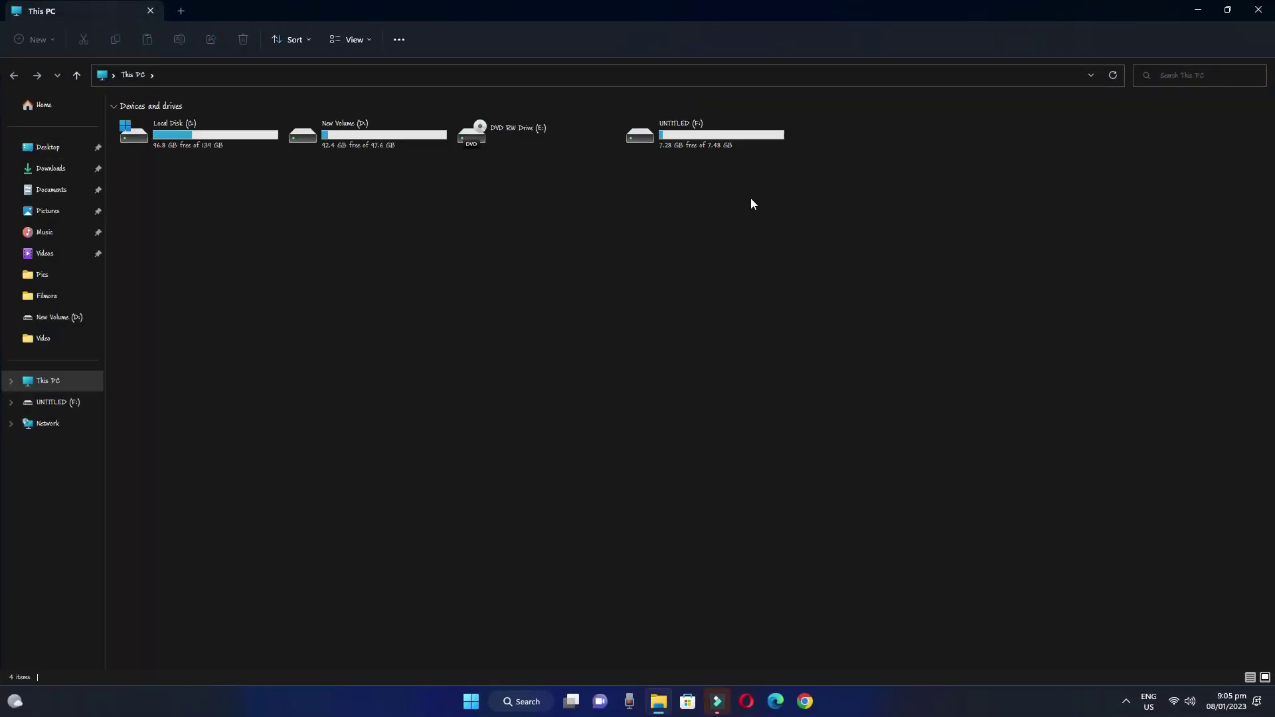
left_click_drag(783, 183, 156, 100)
left_click(194, 265)
double_click(198, 137)
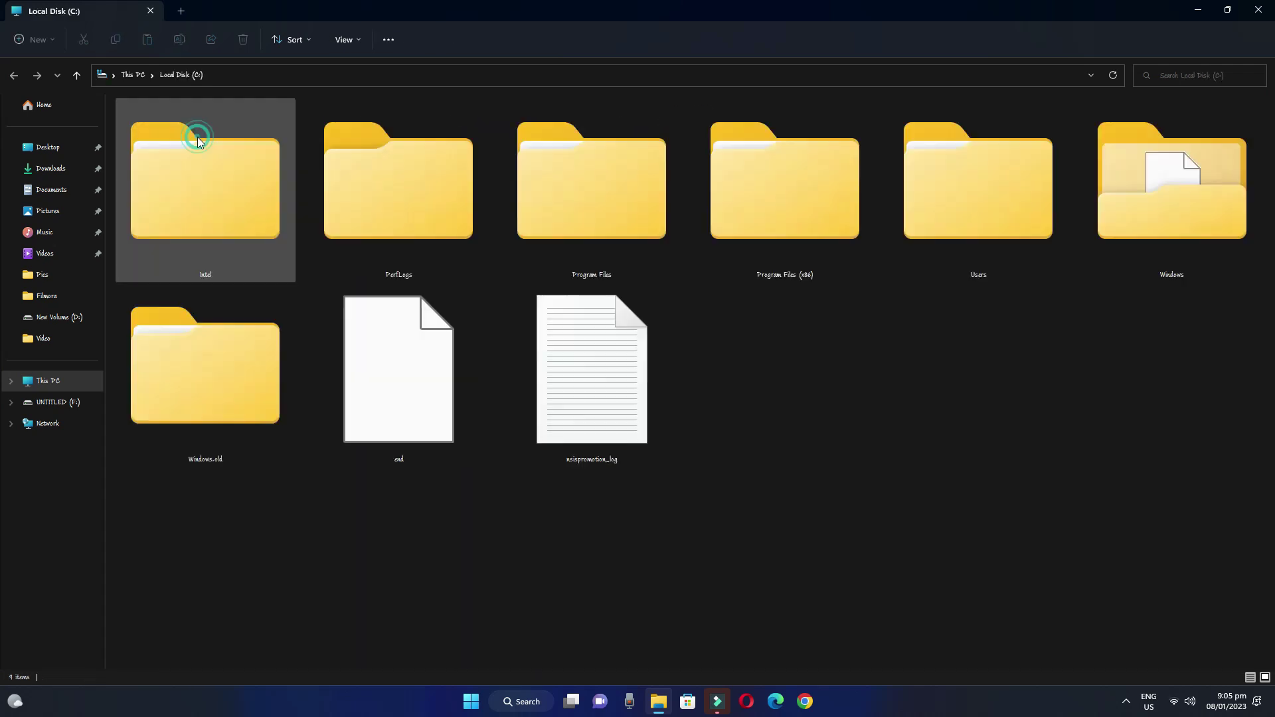
left_click_drag(1219, 318, 123, 141)
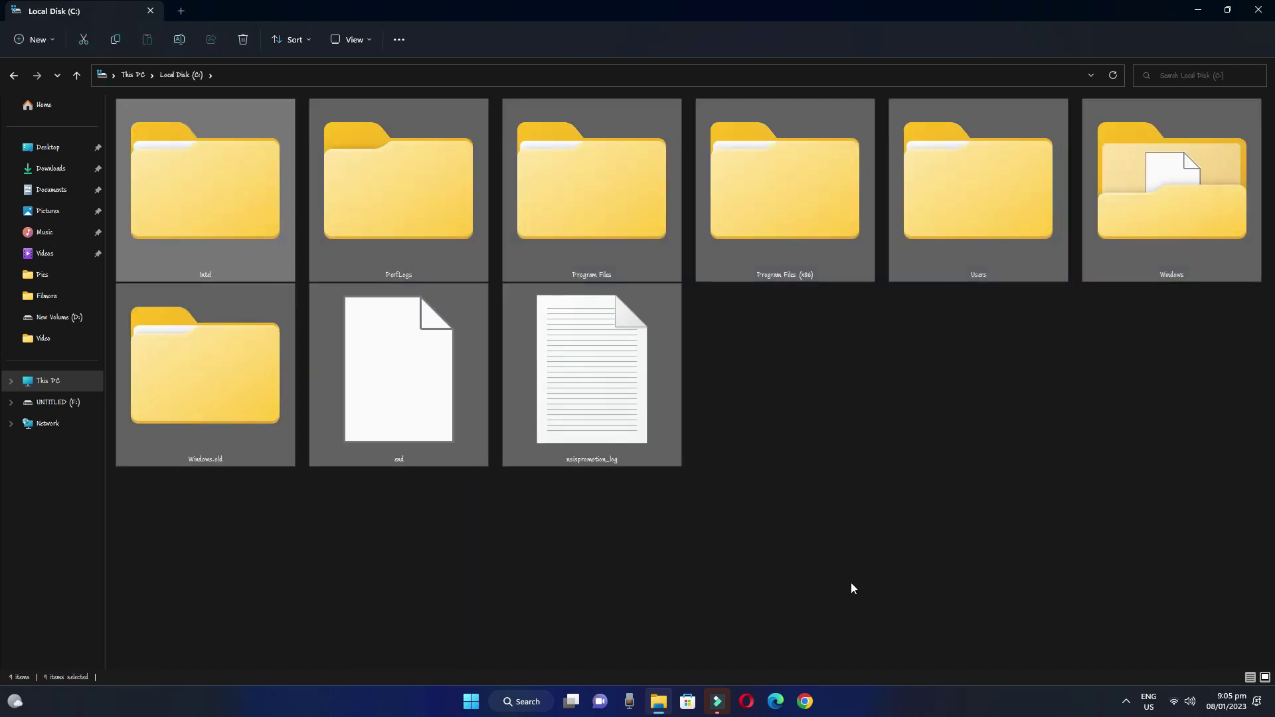
left_click(1259, 10)
Check the font in the context menus of the desktop and the Recycle Bin.
right_click(745, 221)
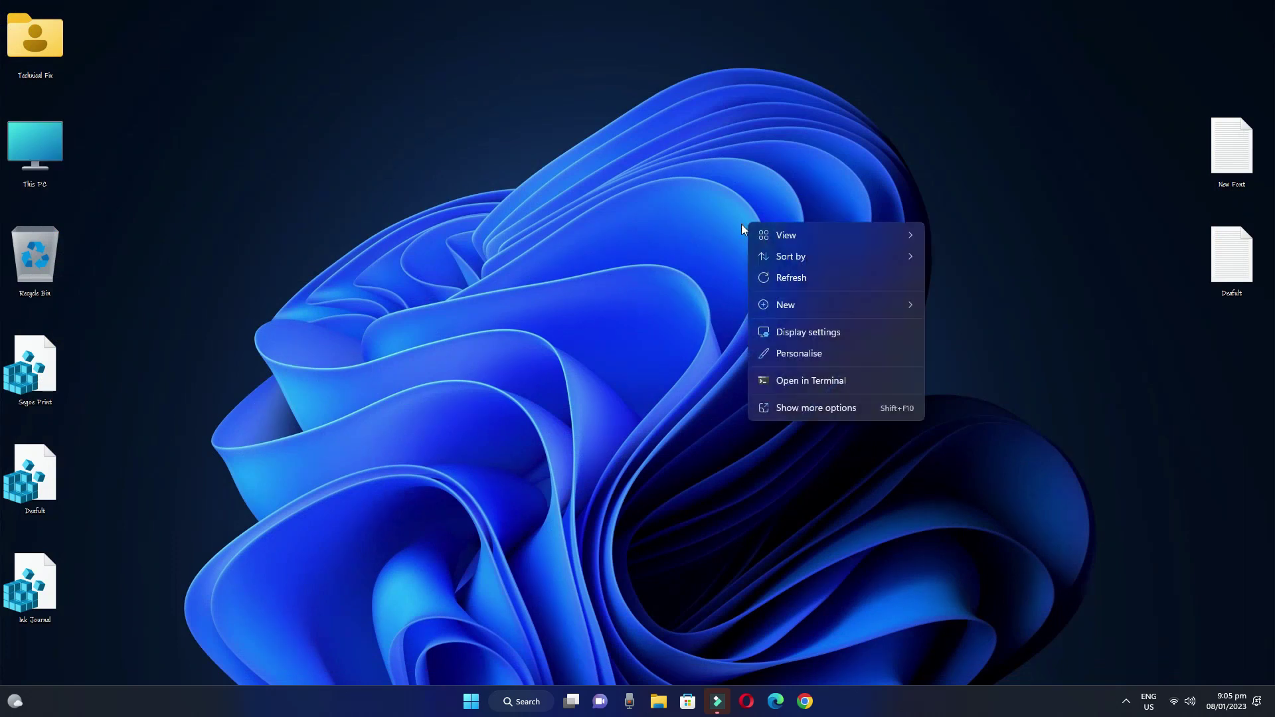
left_click(741, 224)
right_click(46, 276)
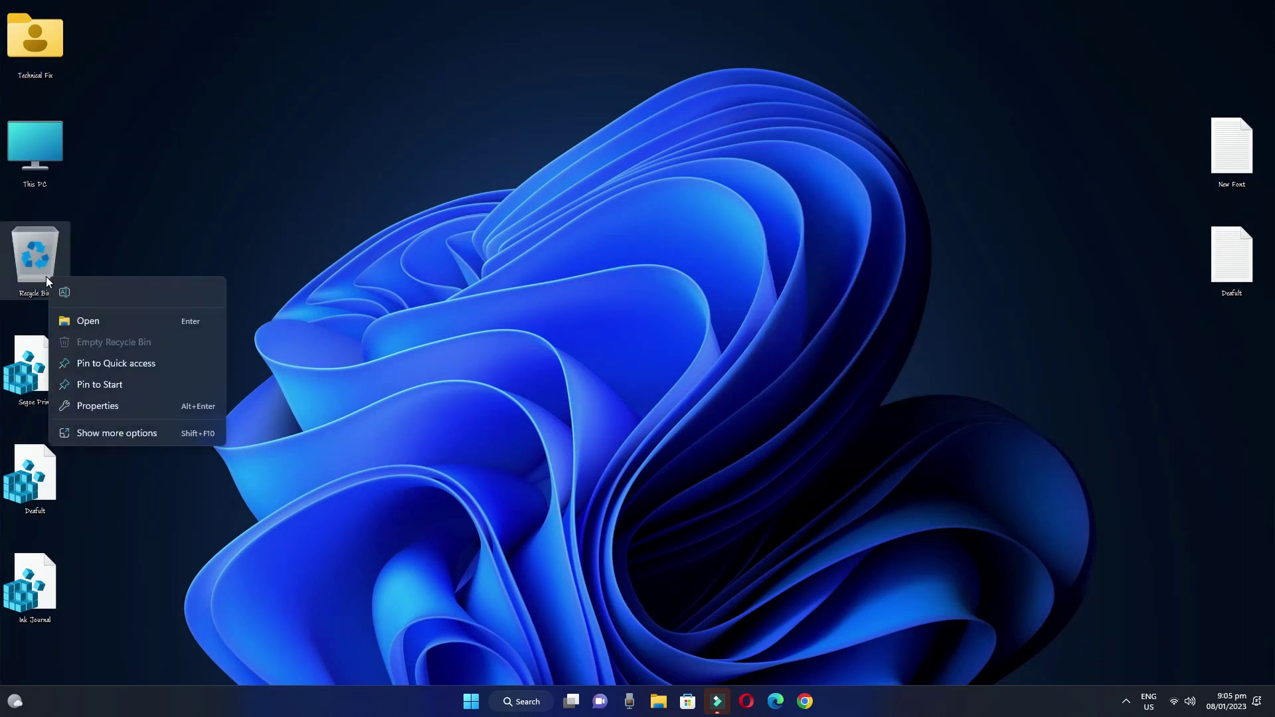
left_click(140, 234)
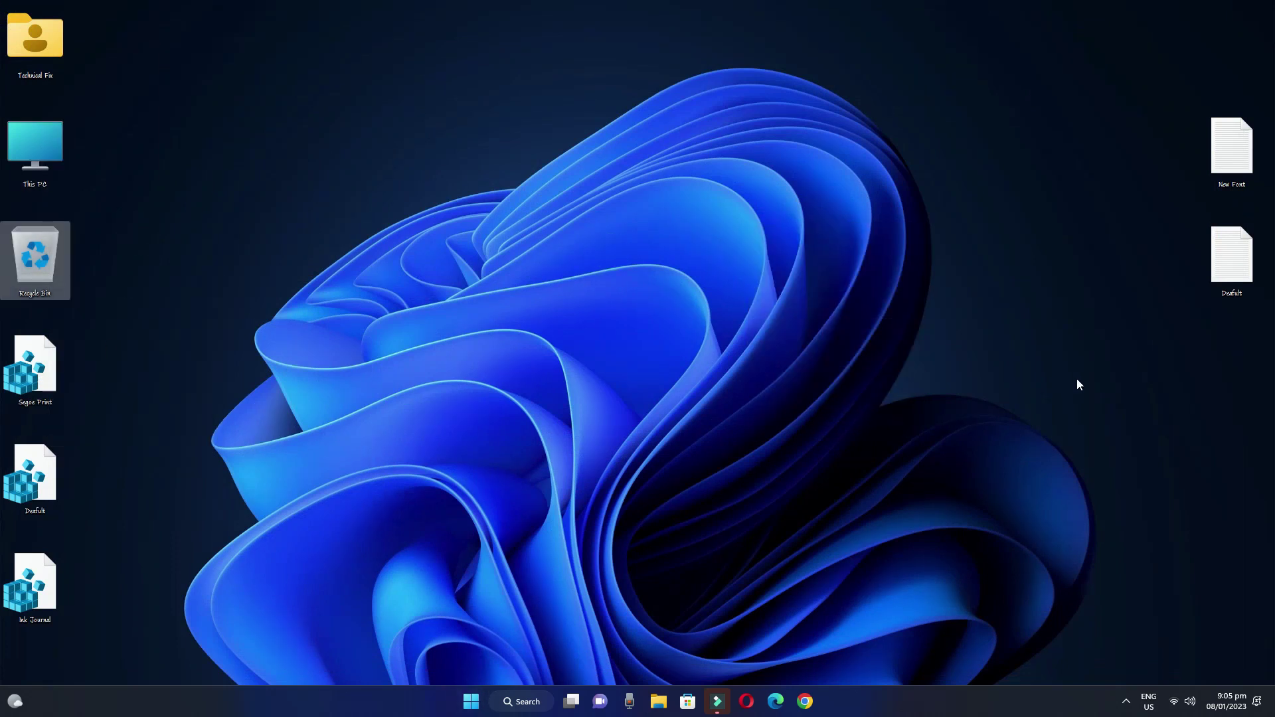